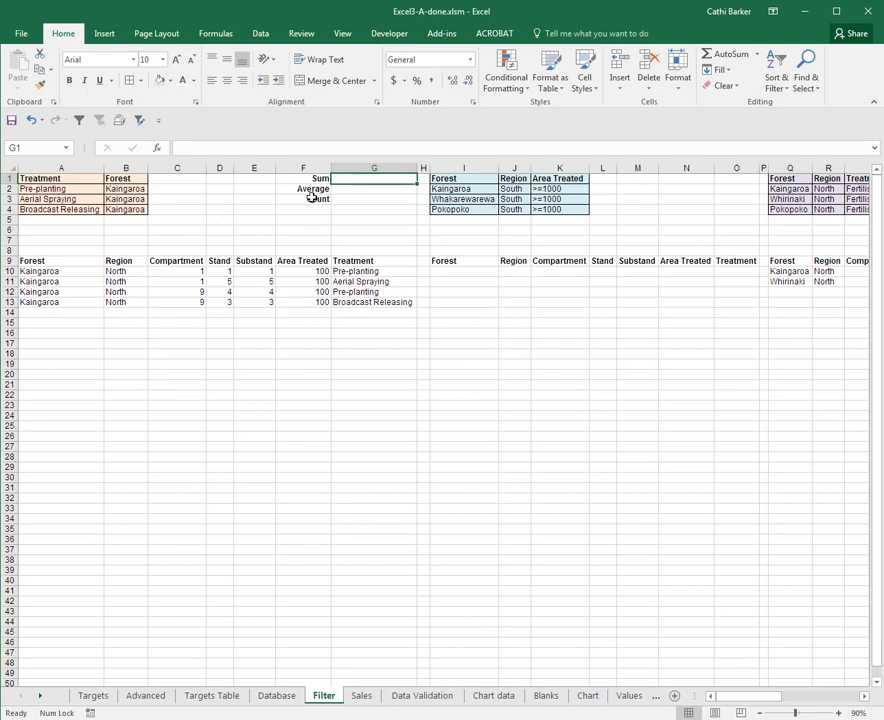
Copy the Sum, Average and Count labels from F1:F3 to N1:N3 beside the blue criteria range
left_click_drag(290, 178, 301, 201)
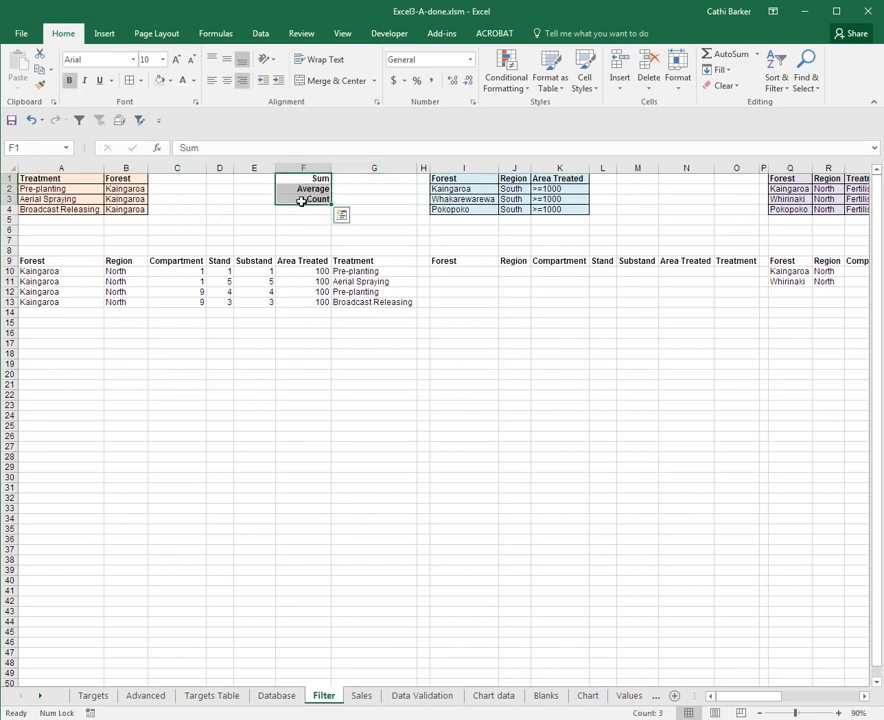
key("ctrl+c")
key("Right")
key("Right")
key("Right")
key("Right")
key("Right")
key("Right")
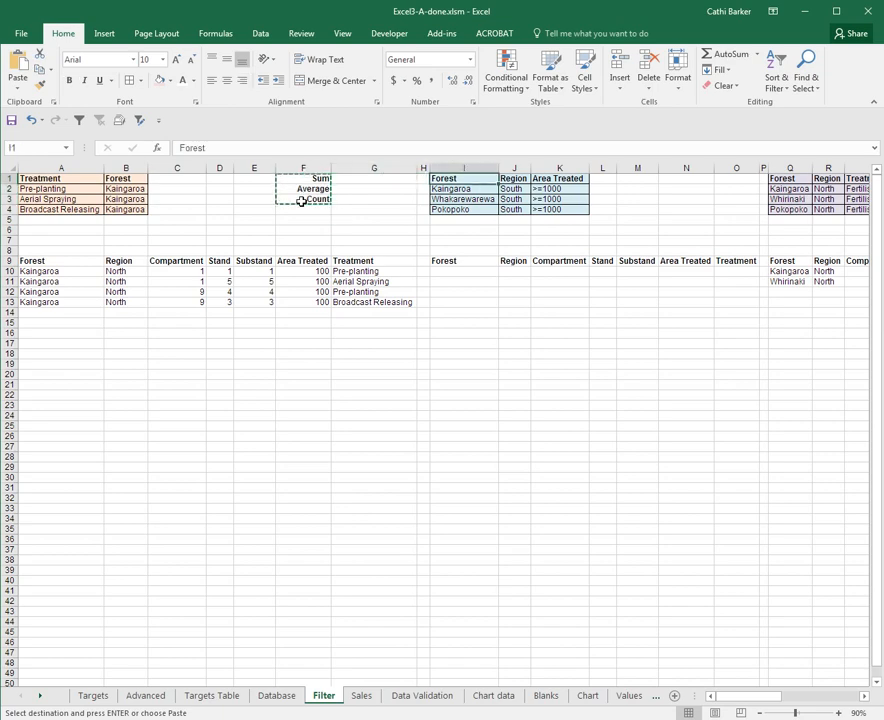
key("Right")
key("Right")
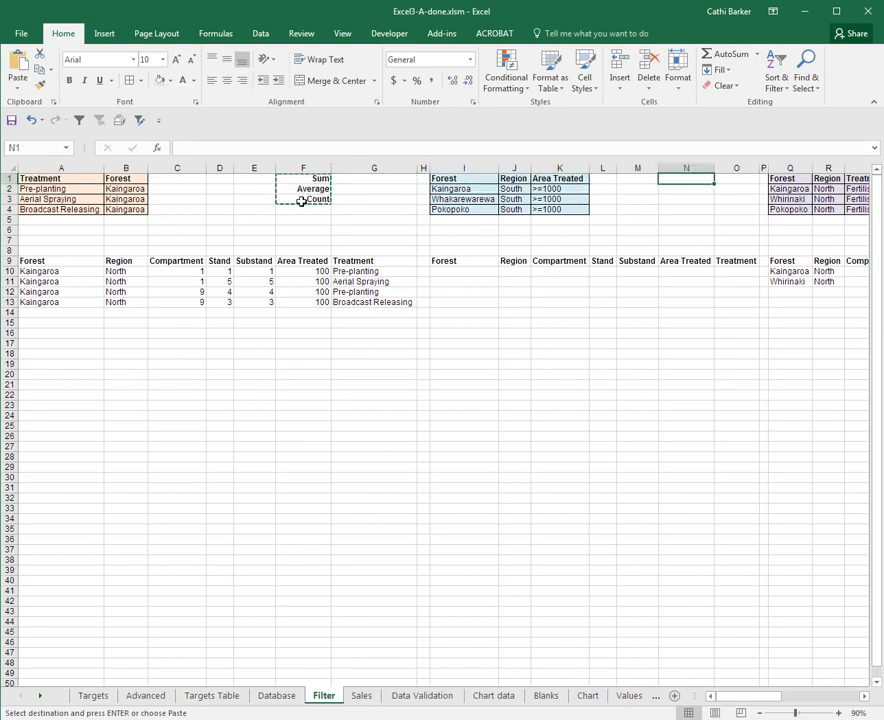
key("ctrl+v")
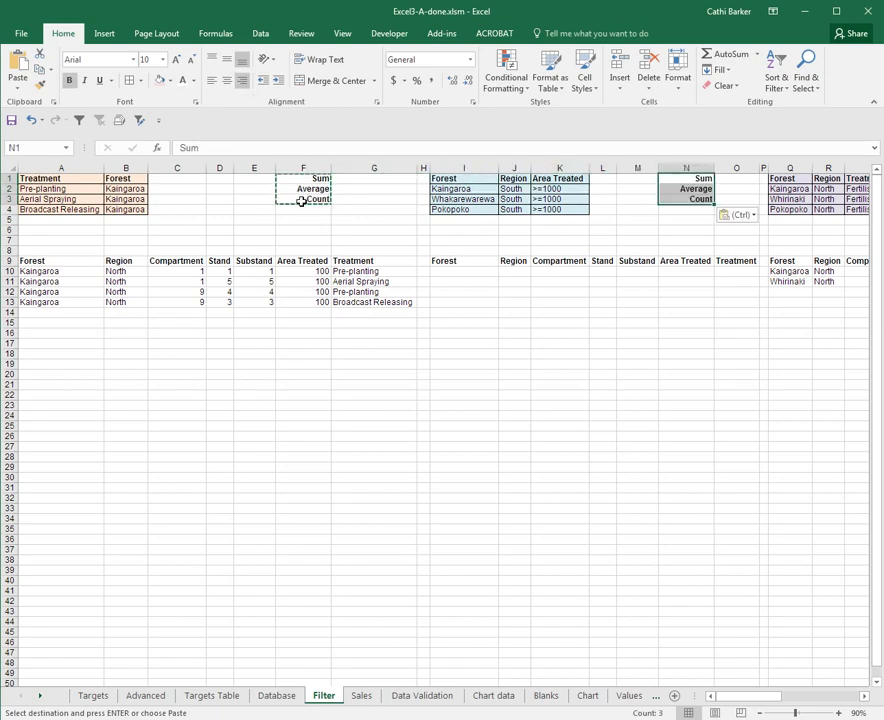
Paste the copied Sum, Average and Count labels into V1:V3 beside the purple criteria range
key("Right")
key("Right")
key("Right")
key("Right")
key("Right")
key("Right")
key("Right")
key("Right")
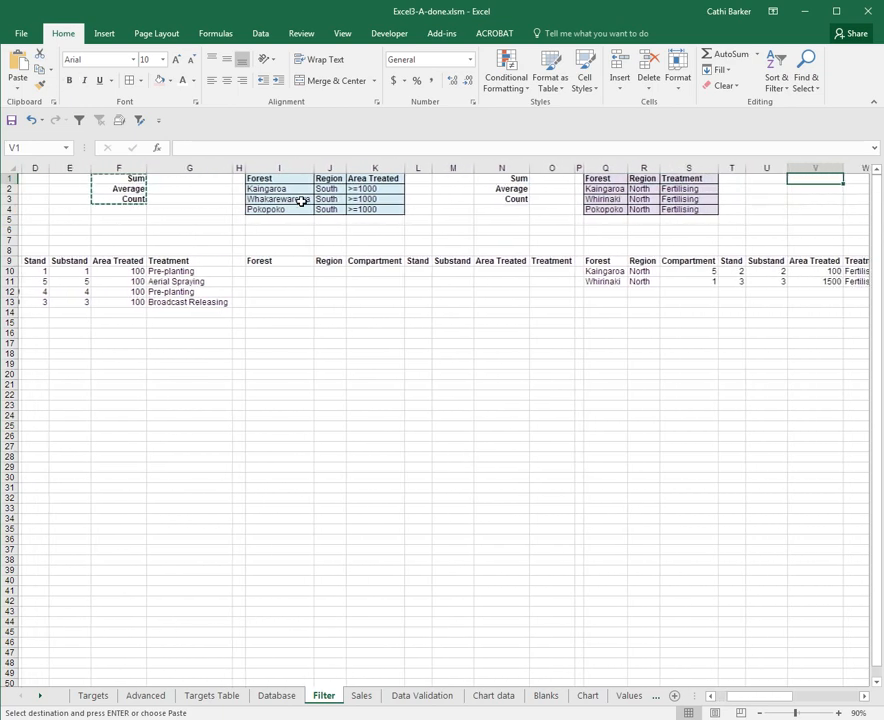
key("Right")
key("Right")
key("Right")
key("Left")
key("Left")
key("Left")
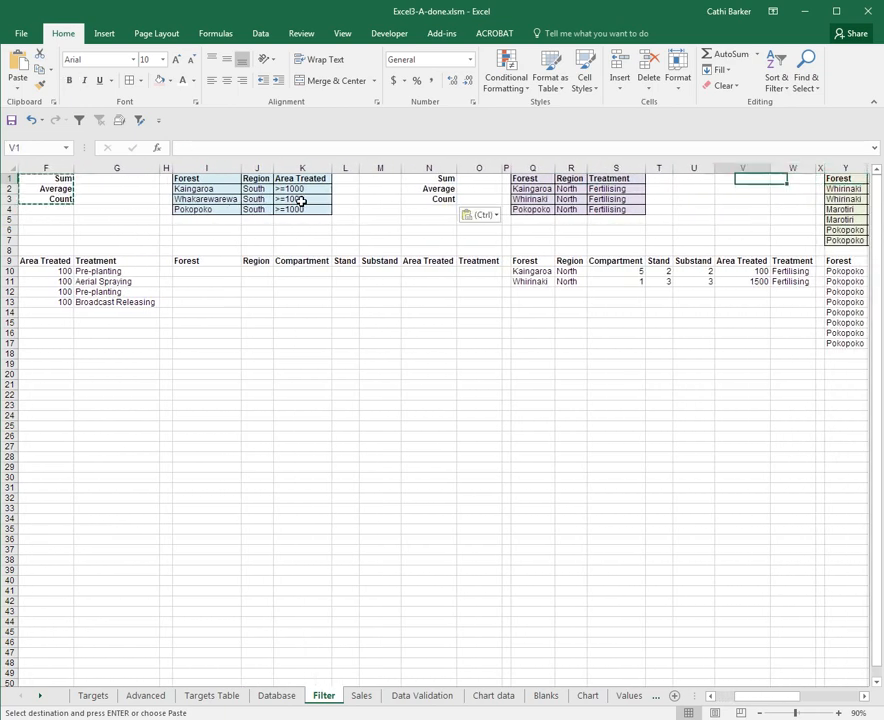
key("ctrl+v")
Paste the copied Sum, Average and Count labels into AD1:AD3 beside the green criteria range
key("Right")
key("Right")
key("Right")
key("Right")
key("Right")
key("Right")
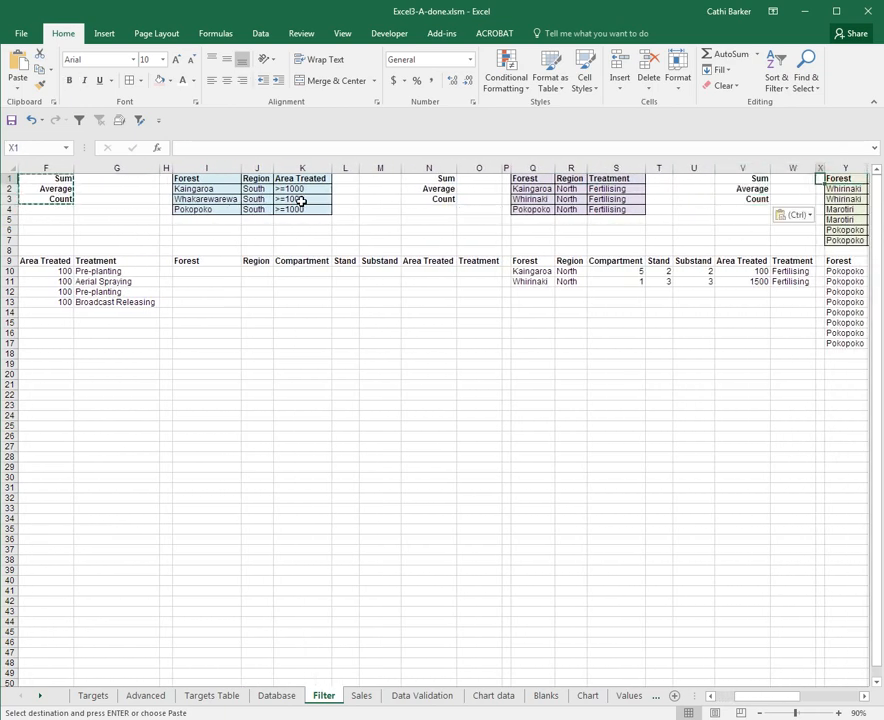
key("Right")
key("Right")
key("Right")
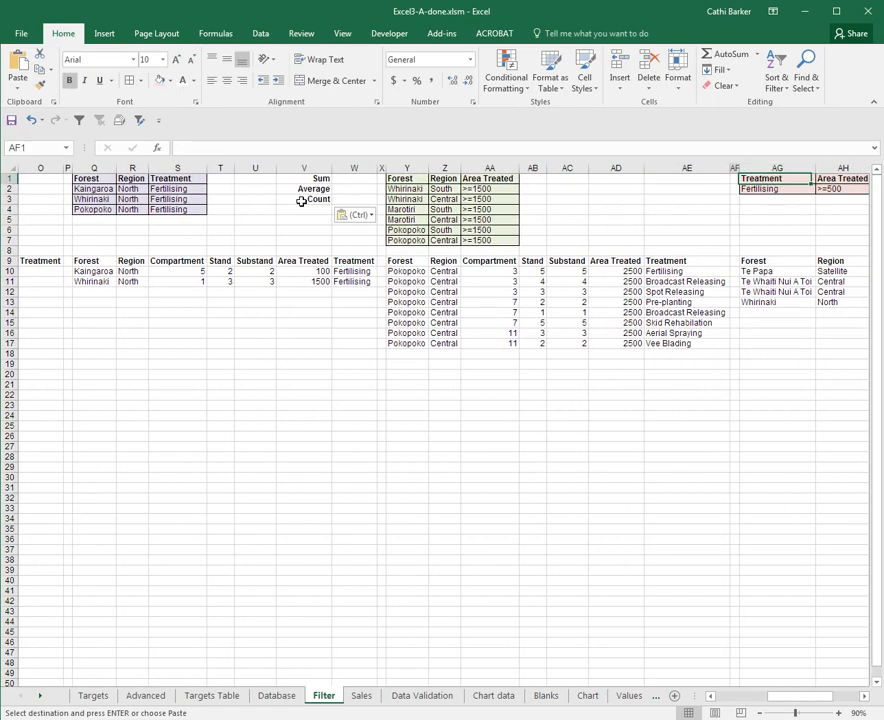
key("Left")
key("ctrl+v")
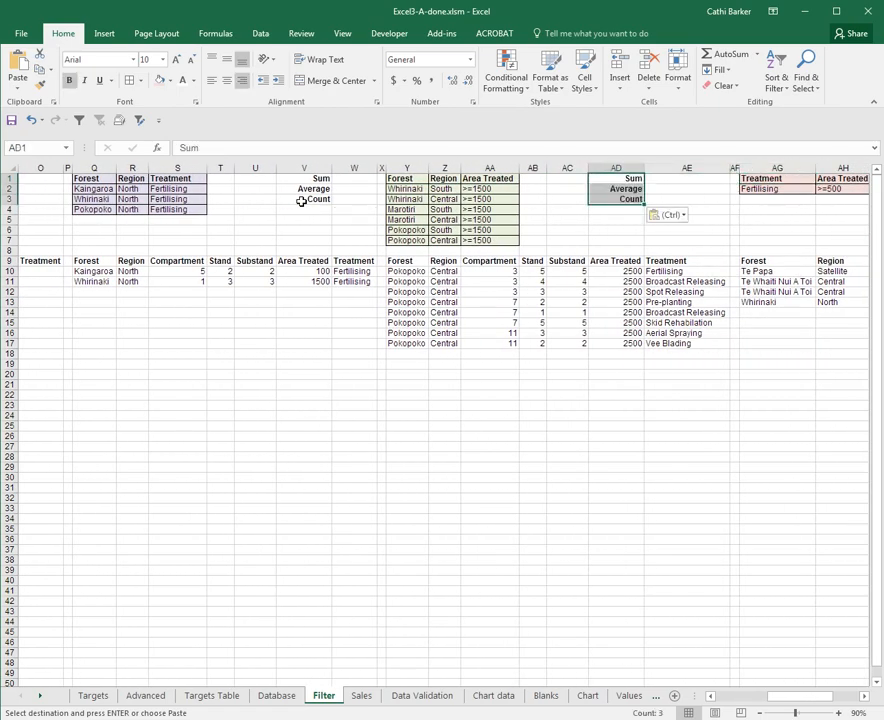
Paste the copied Sum, Average and Count labels into AL1:AL3 beside the red criteria range
key("Right")
key("Right")
key("Right")
key("Right")
key("Right")
key("Right")
key("Right")
key("Right")
key("Right")
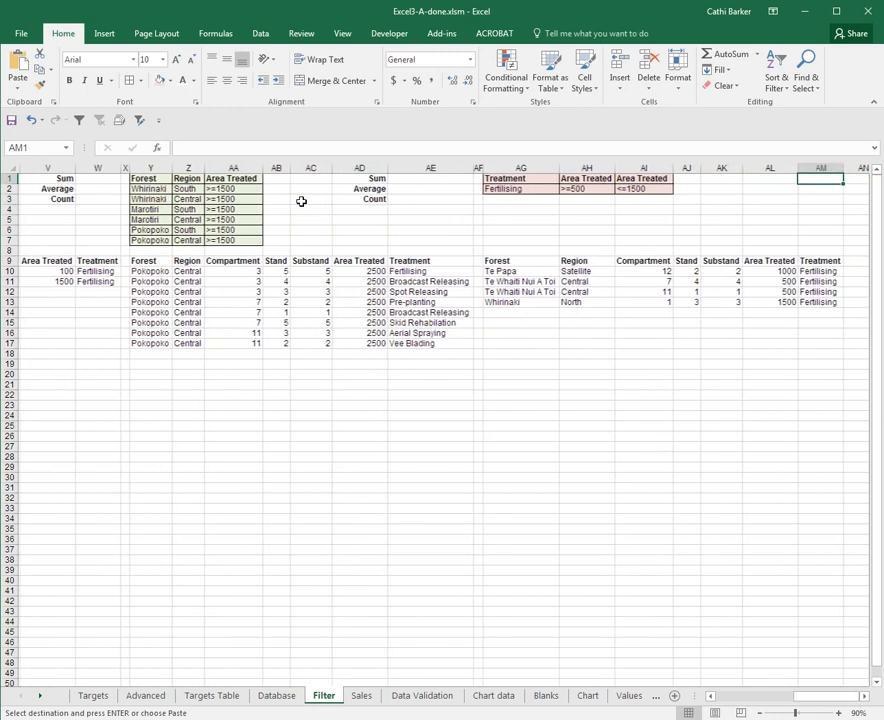
key("Left")
key("ctrl+v")
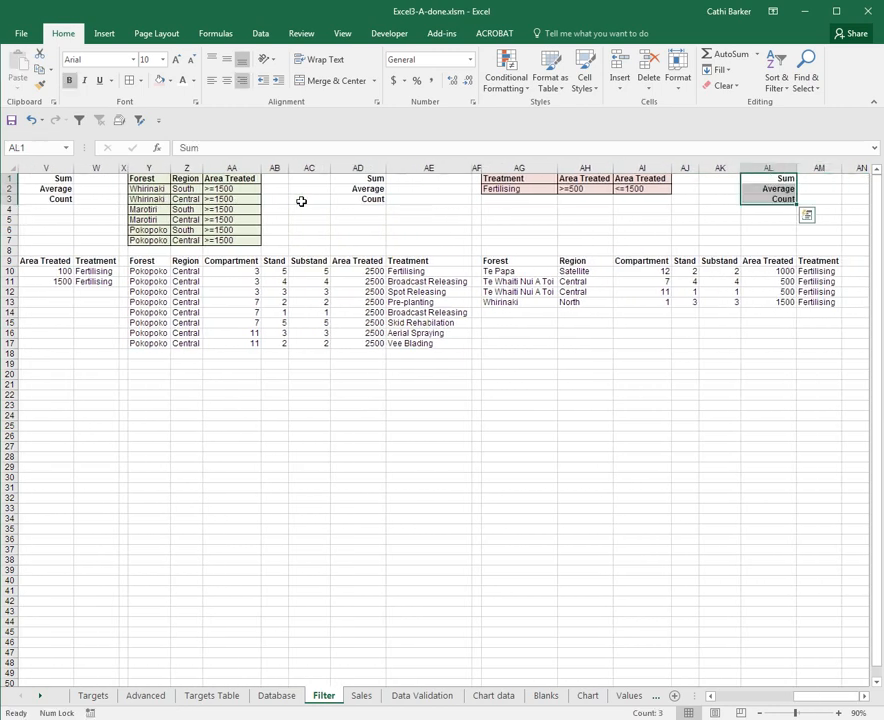
Start a DSUM formula in G1 with the named range ForestList as its database
key("ctrl+Home")
left_click(366, 181)
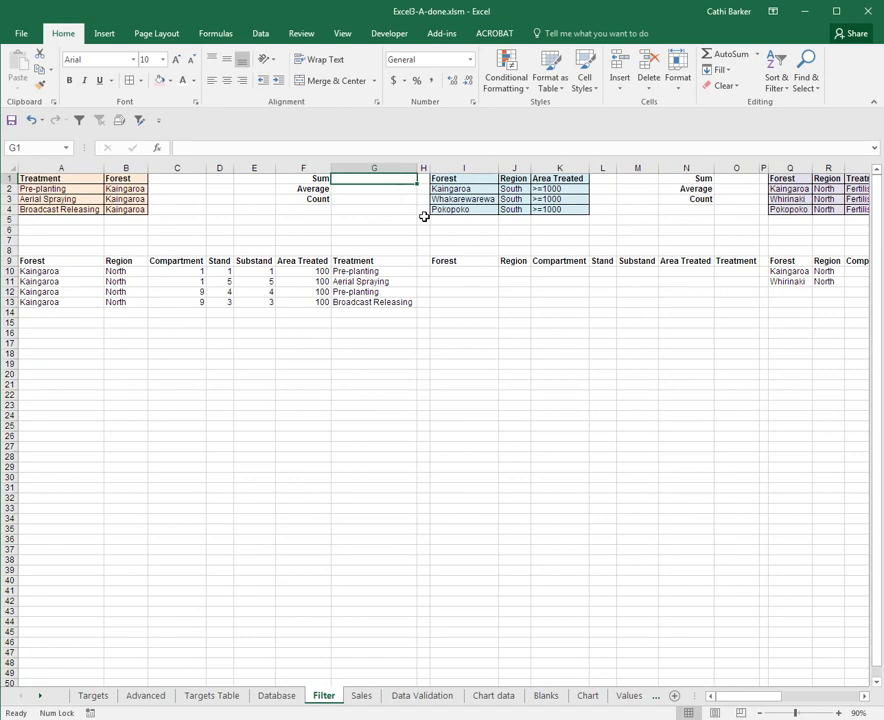
type("=dsum(")
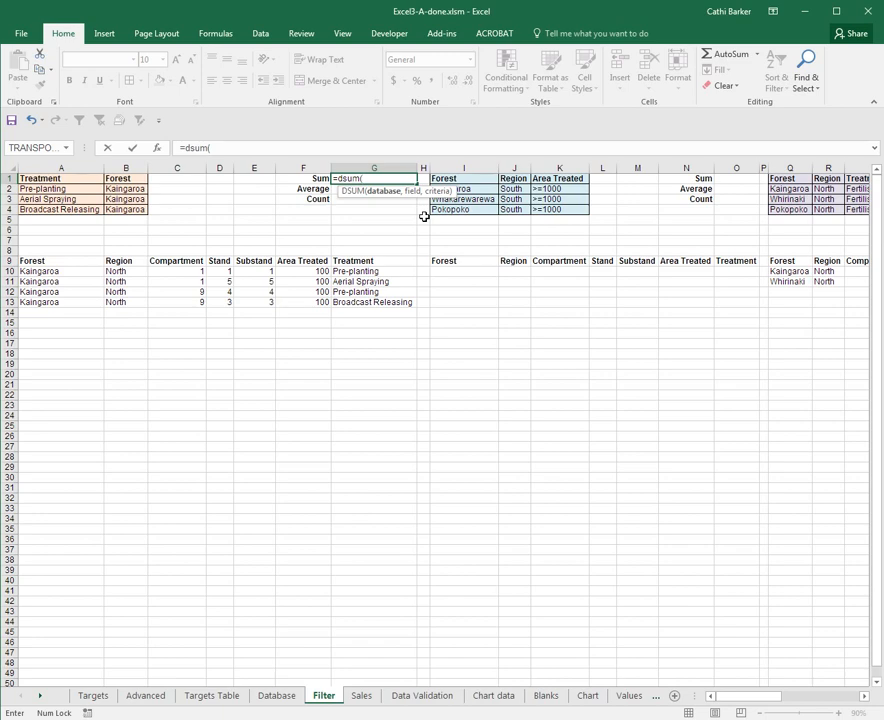
type("for")
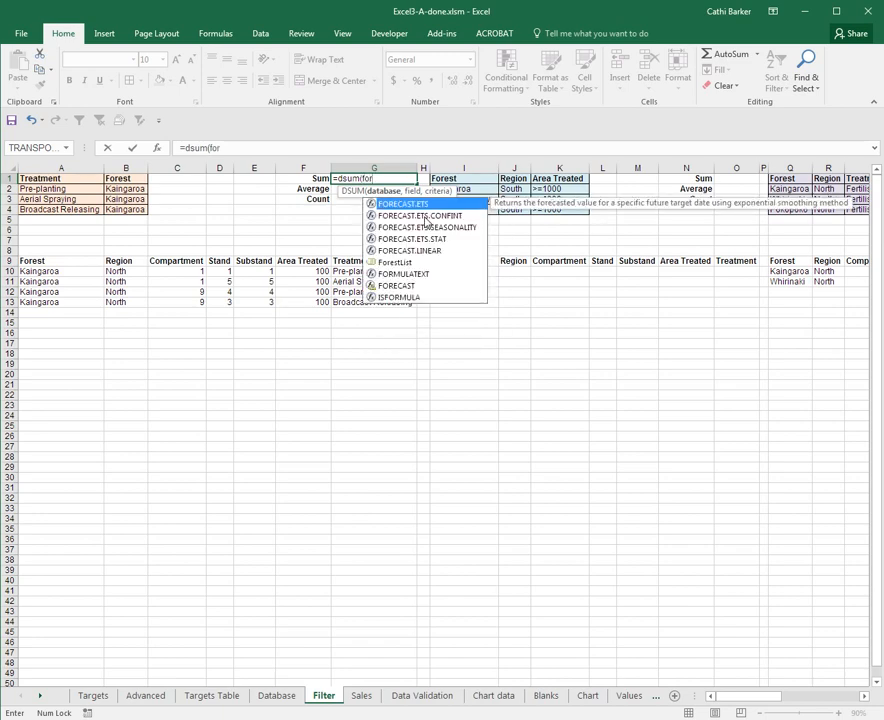
key("Down")
key("Down")
key("Down")
key("Down")
key("Down")
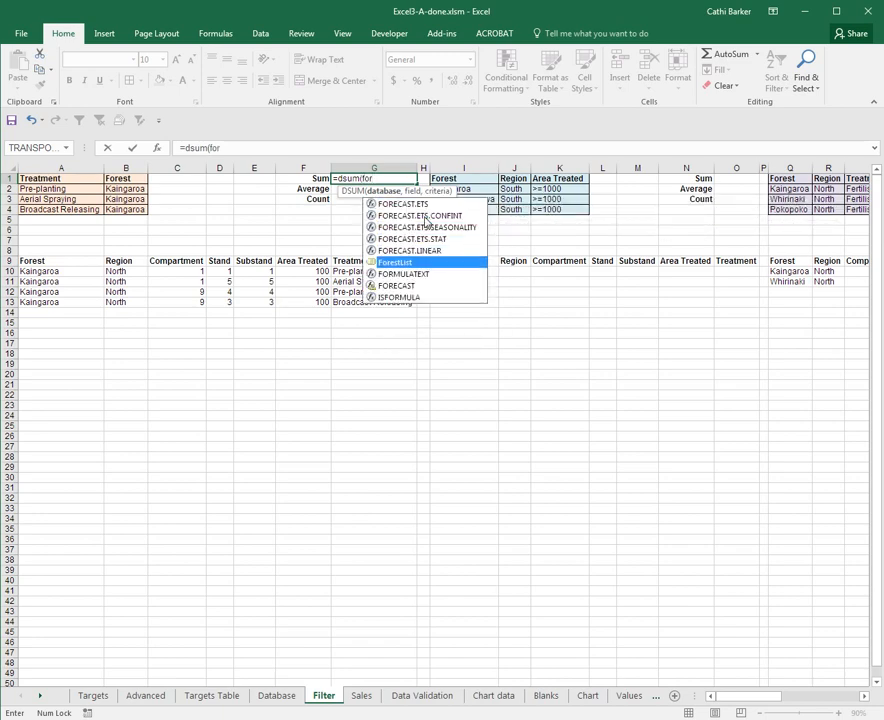
key("Tab")
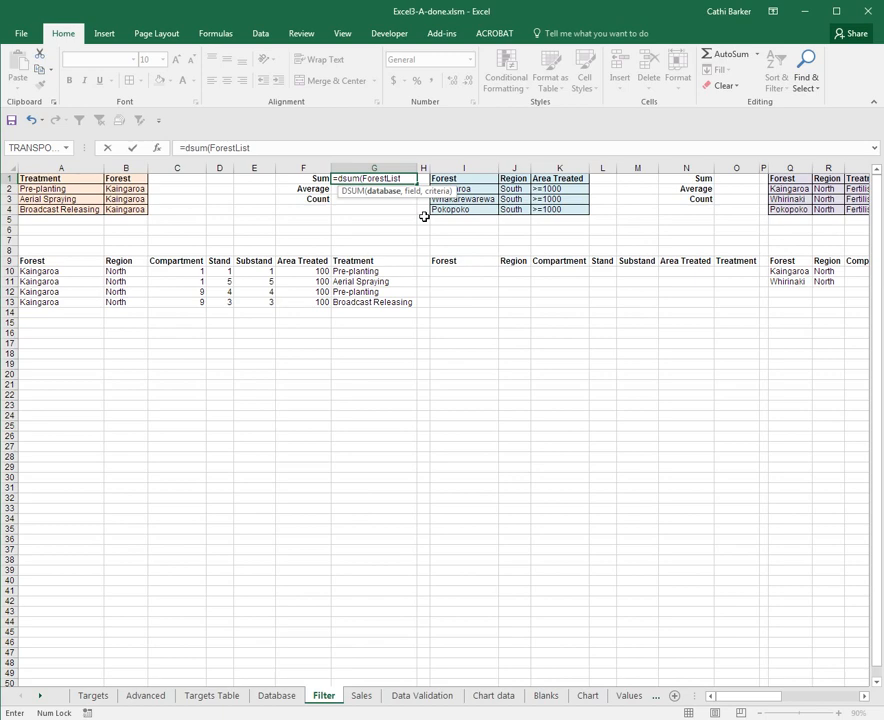
Complete the DSUM formula in G1 with AreaTreated as the field and Crit3 as the criteria
type(",ar")
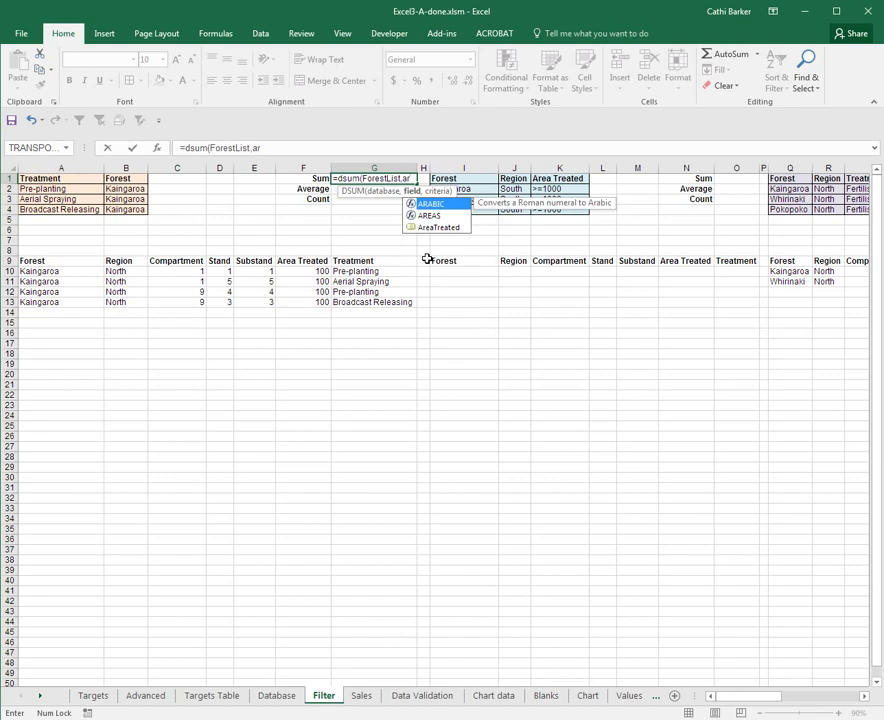
key("Down")
key("Down")
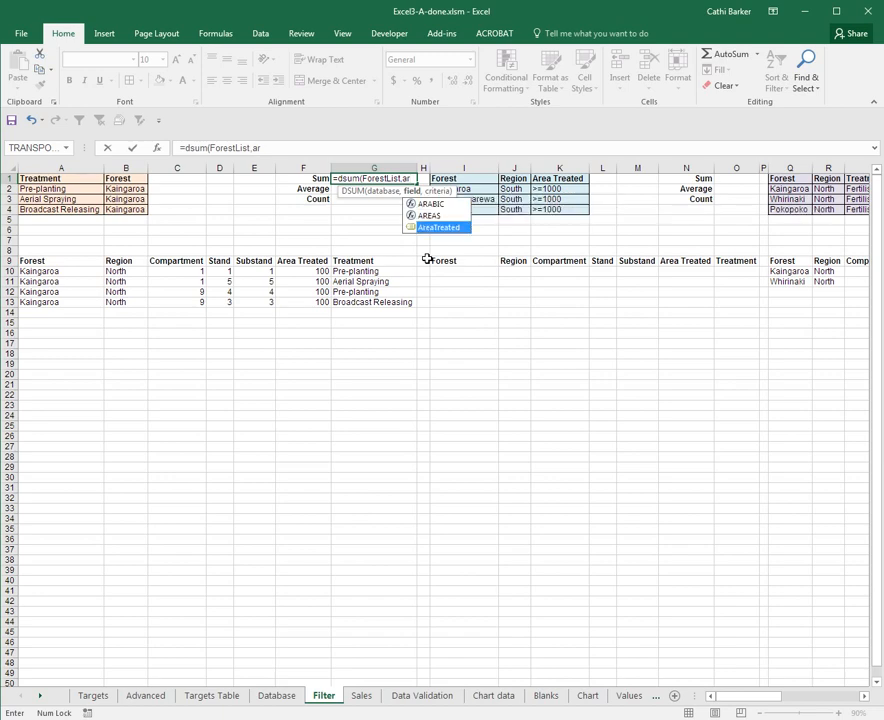
key("Tab")
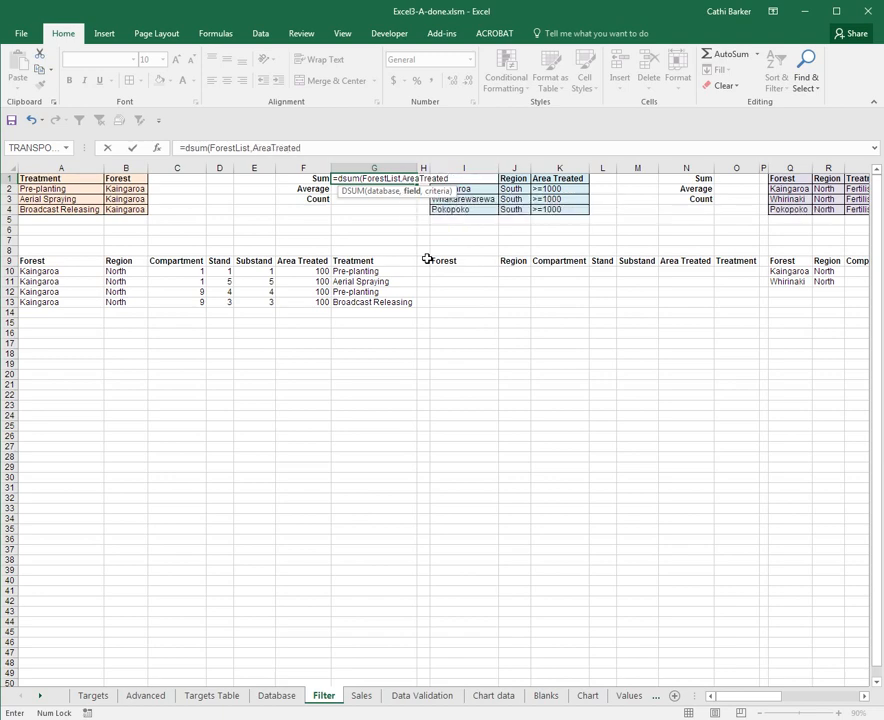
type(",cr")
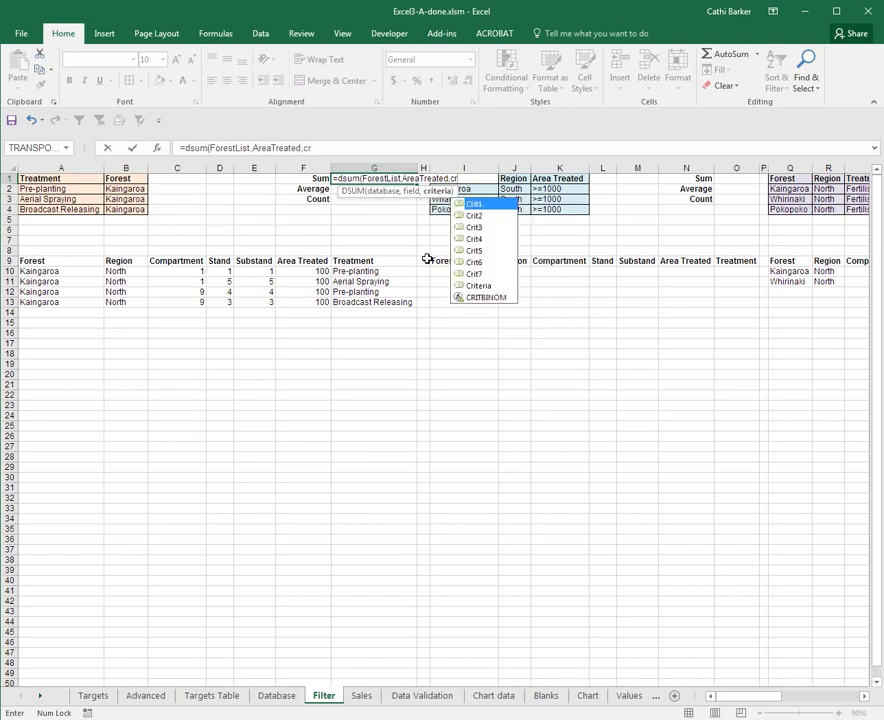
key("Down")
key("Down")
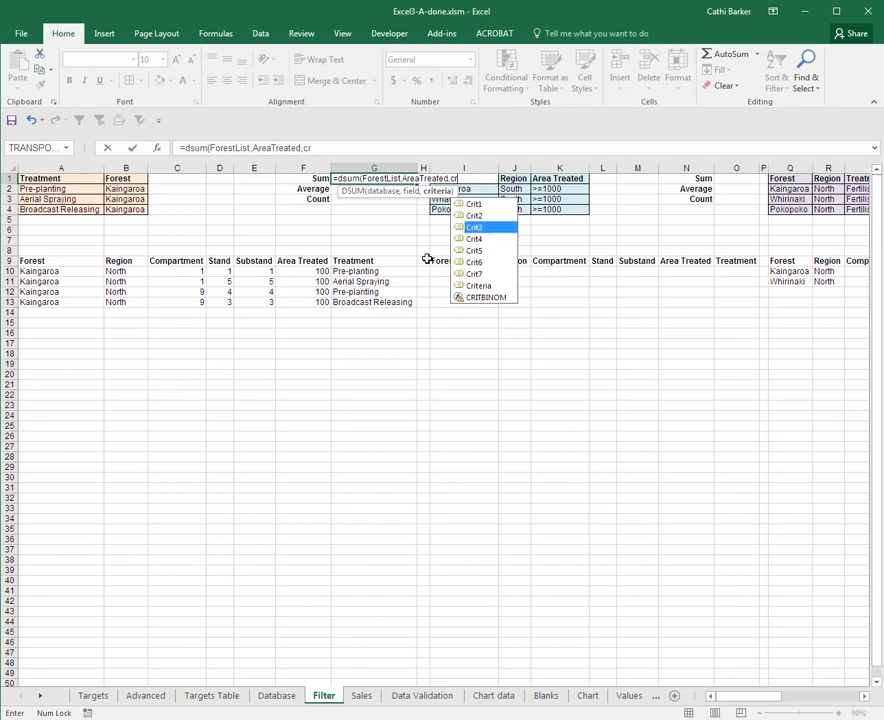
key("Tab")
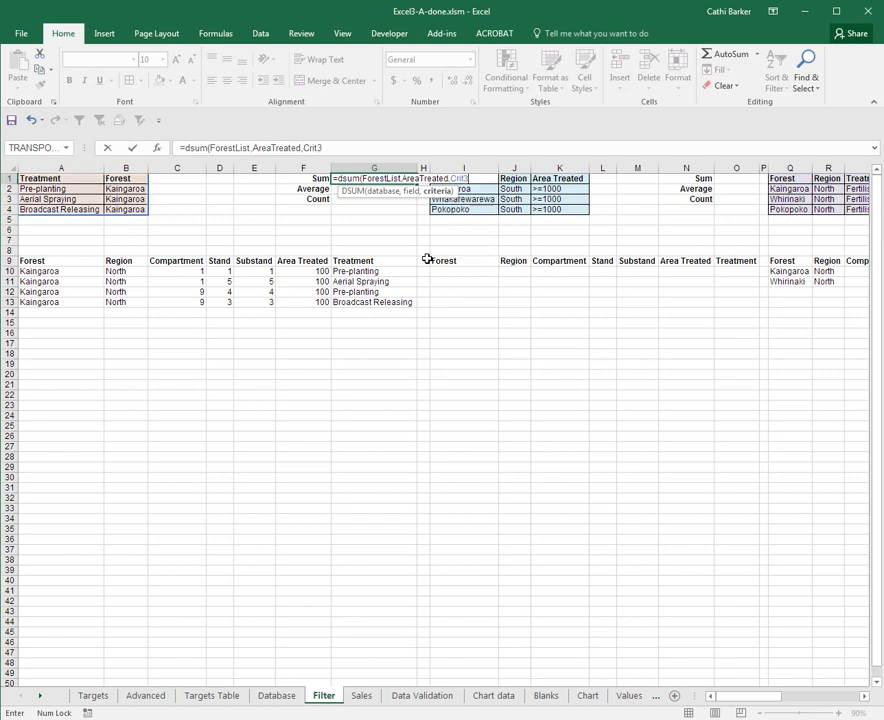
key("ctrl+Return")
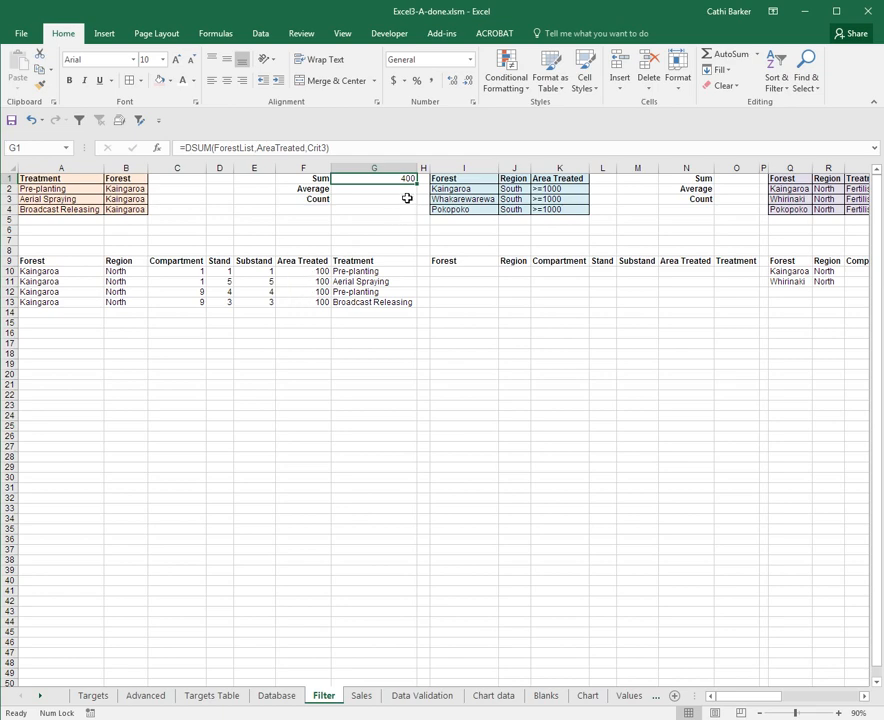
Fill the DSUM formula from G1 down to G3 and change the function in G2 to DAVERAGE
left_click_drag(419, 185, 421, 206)
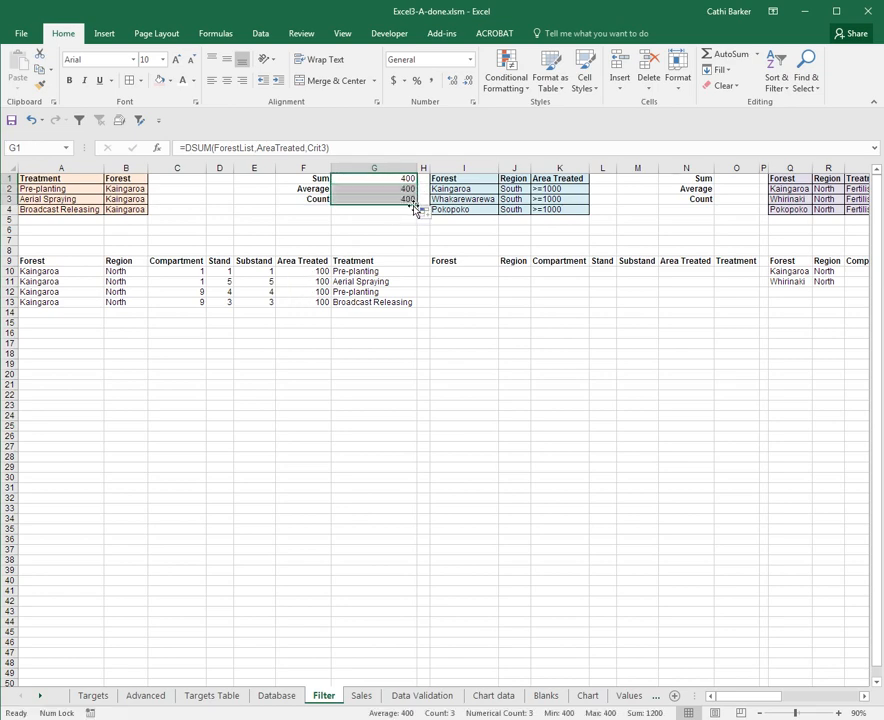
left_click(405, 189)
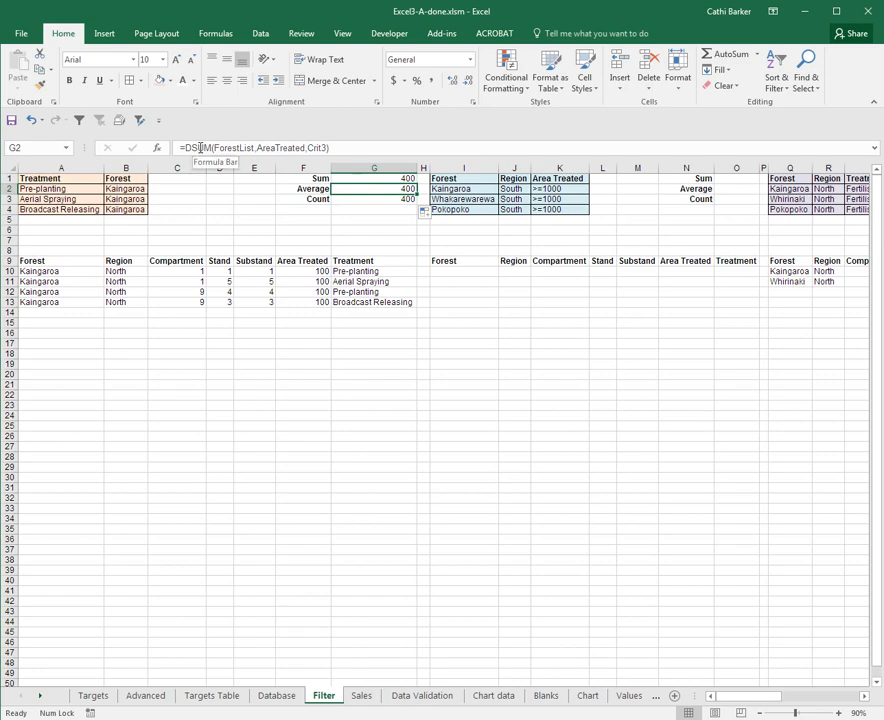
double_click(200, 148)
type("da")
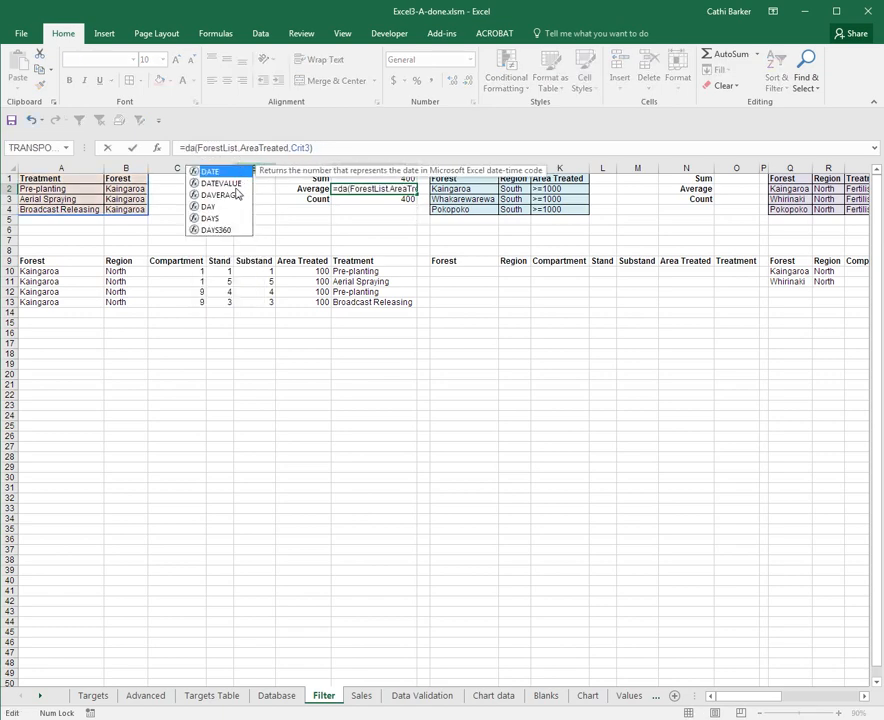
left_click(230, 195)
double_click(231, 198)
key("Return")
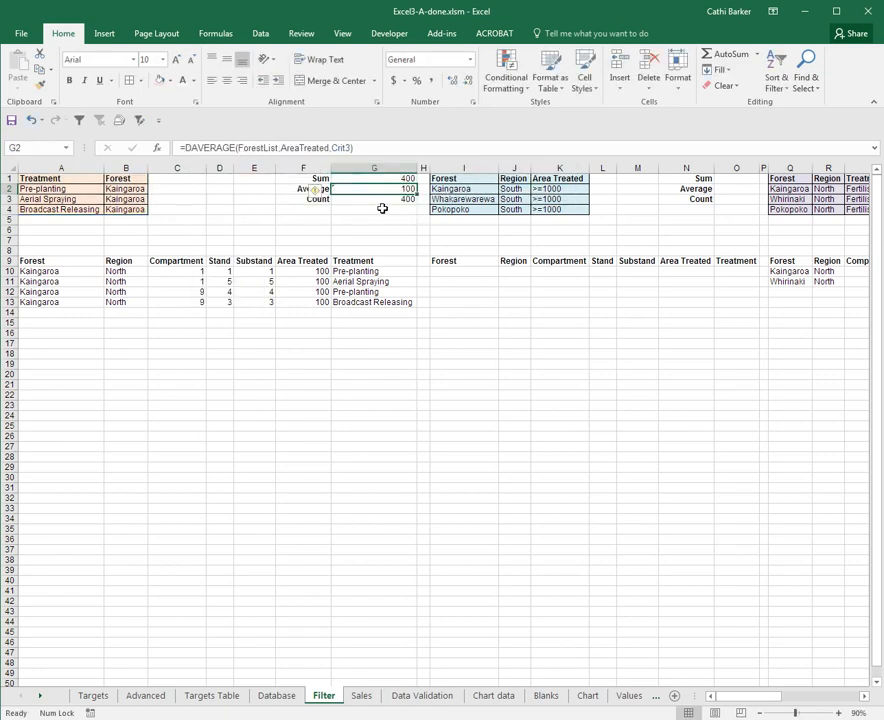
Change the function in G3 to DCOUNT and check the results against the Area Treated values in F10:F13
left_click(383, 201)
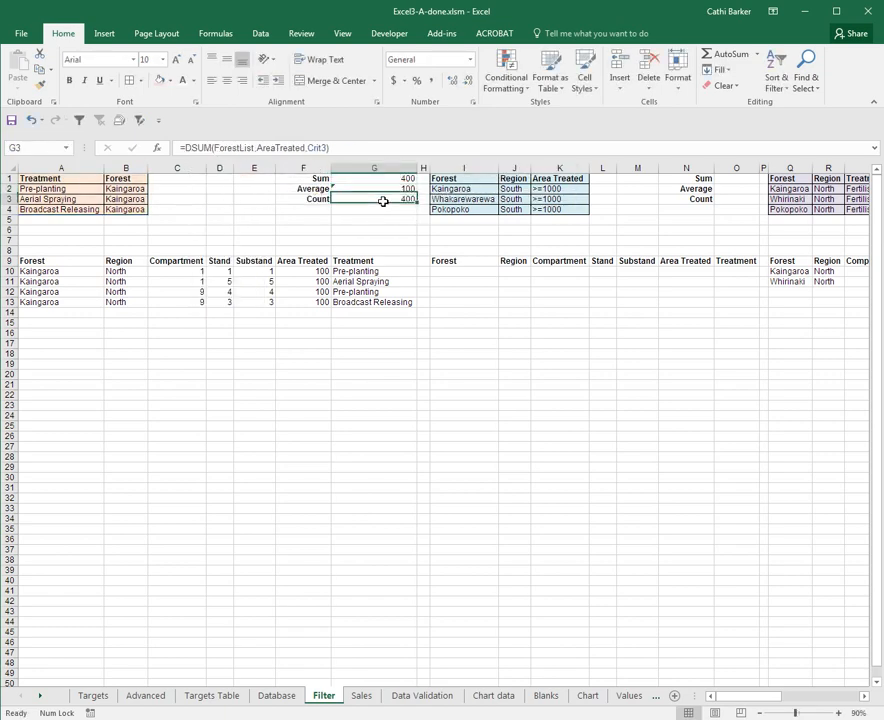
double_click(205, 148)
type("dc")
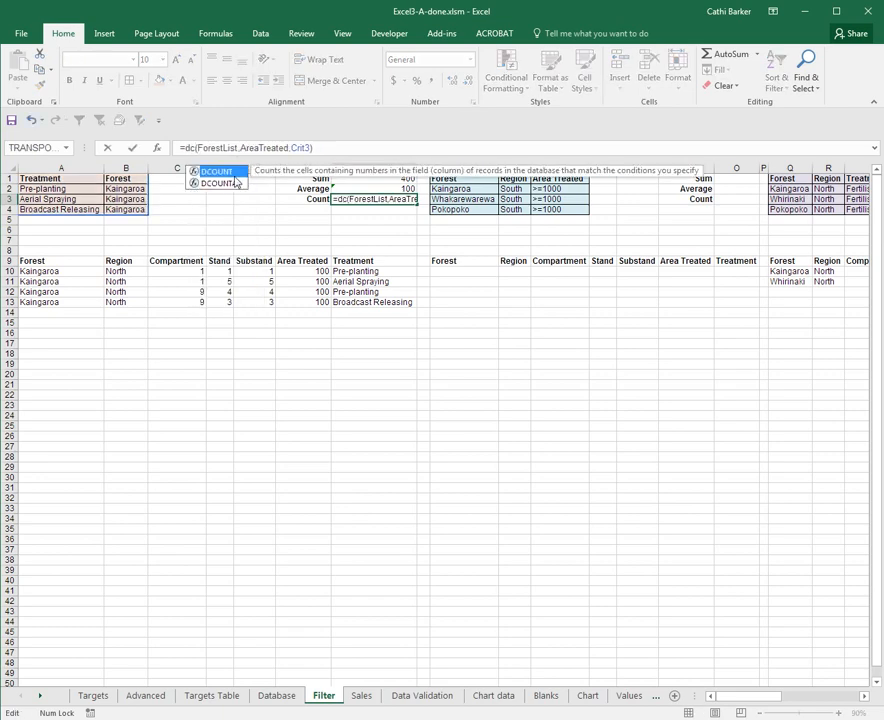
double_click(217, 172)
key("ctrl+Return")
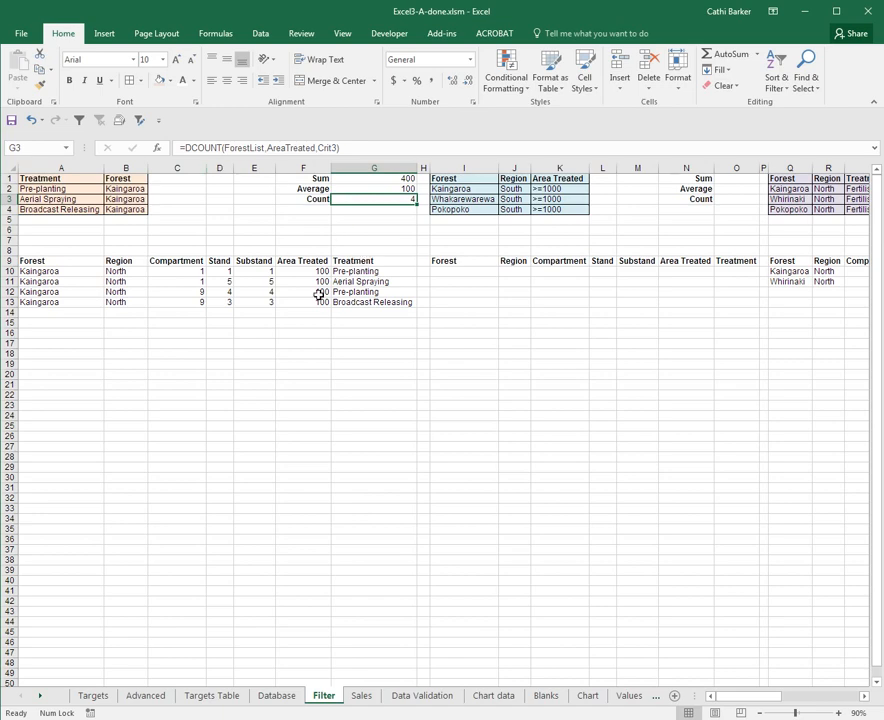
left_click_drag(316, 273, 320, 300)
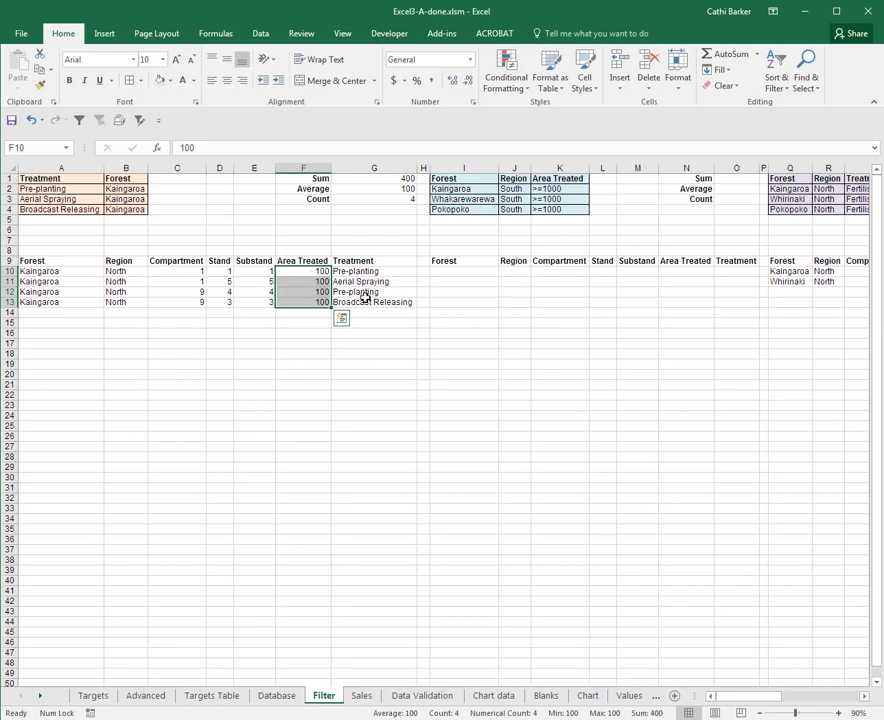
Copy the formulas in G1:G3 to O1:O3 and replace every Crit3 with Crit4 in the copies
left_click_drag(391, 178, 741, 194)
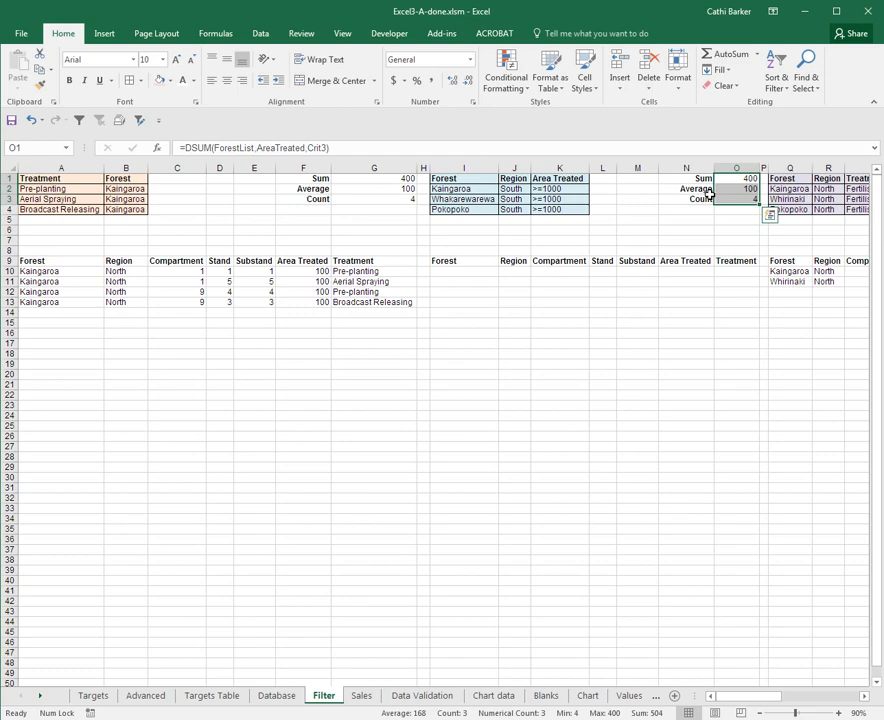
key("ctrl+h")
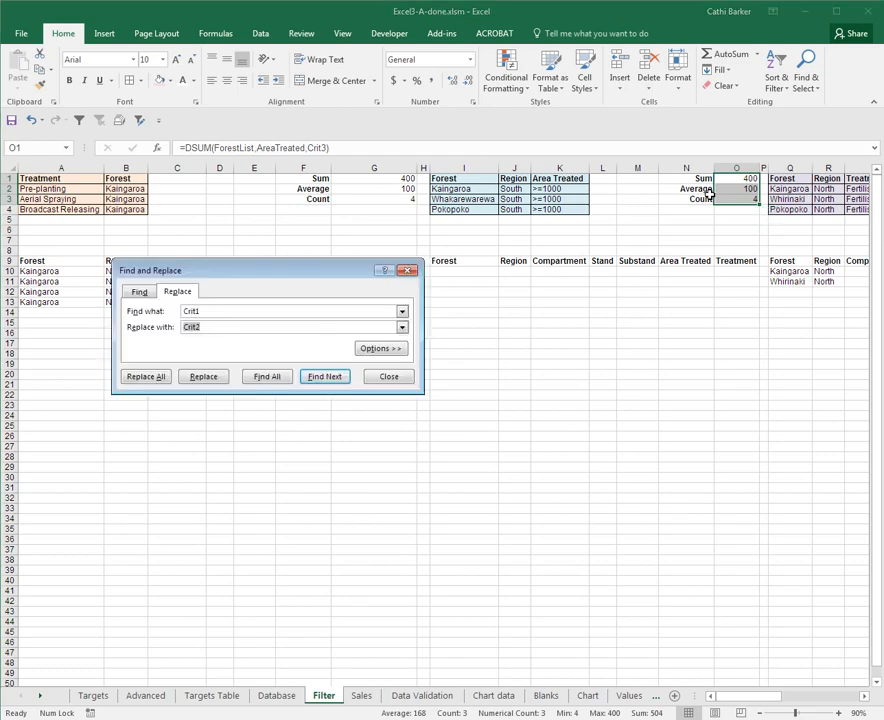
key("shift+Tab")
type("Cr")
key("Tab")
key("End")
left_click(146, 377)
left_click_drag(75, 352, 625, 332)
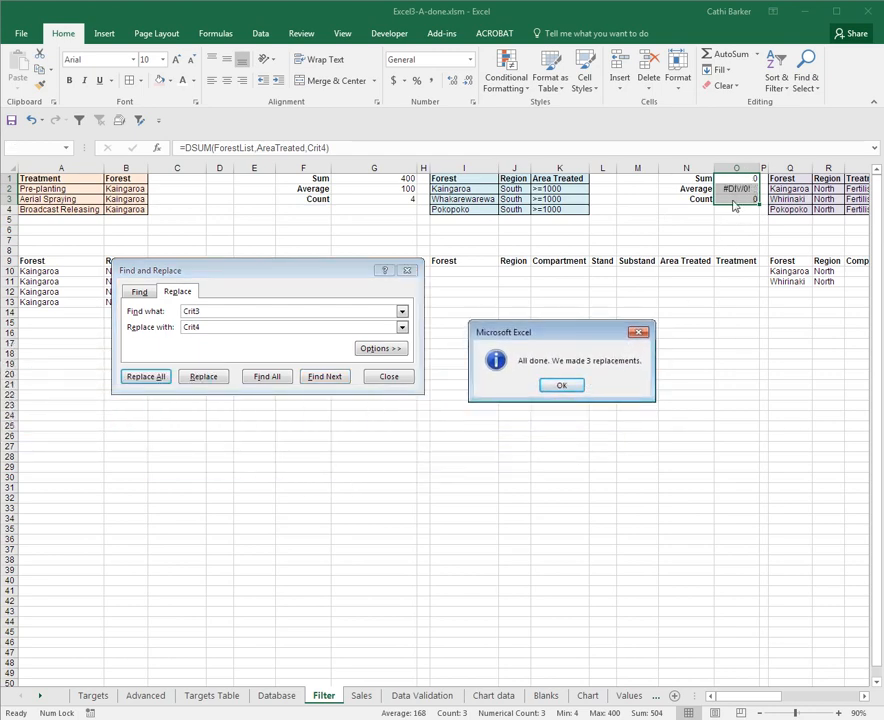
Finish the replacement in O1:O3 and copy its three summary formulas to W1:W3
left_click(563, 387)
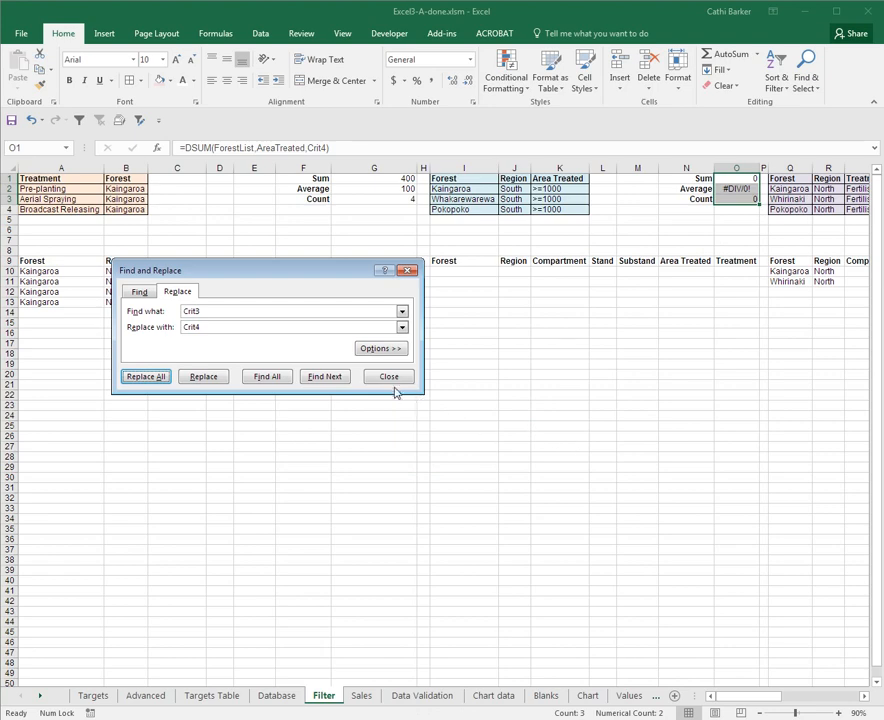
left_click(396, 378)
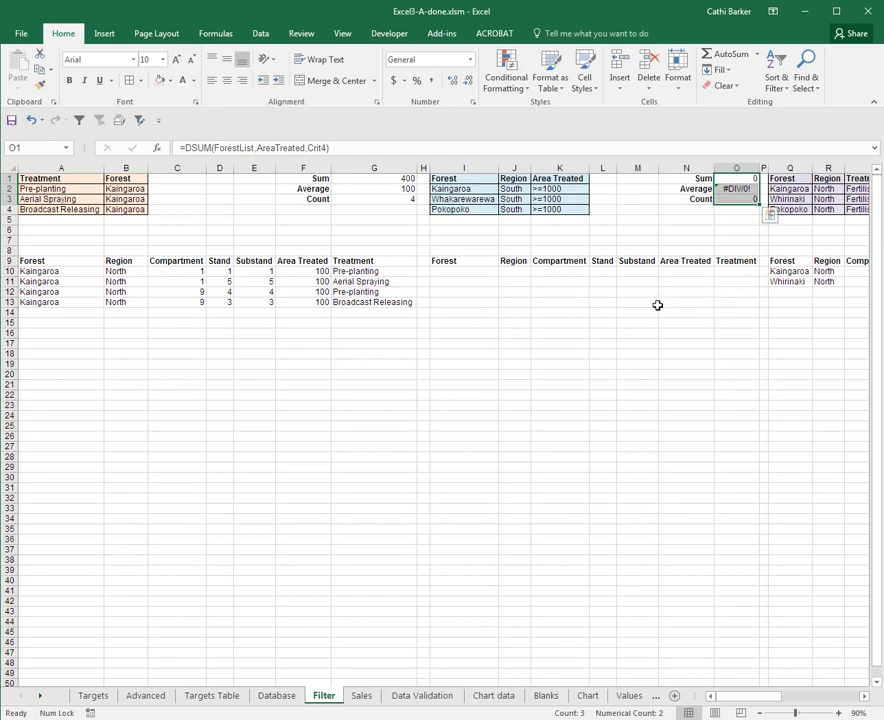
key("ctrl+c")
key("Right")
key("Right")
key("Right")
key("Right")
key("Right")
key("Right")
key("Right")
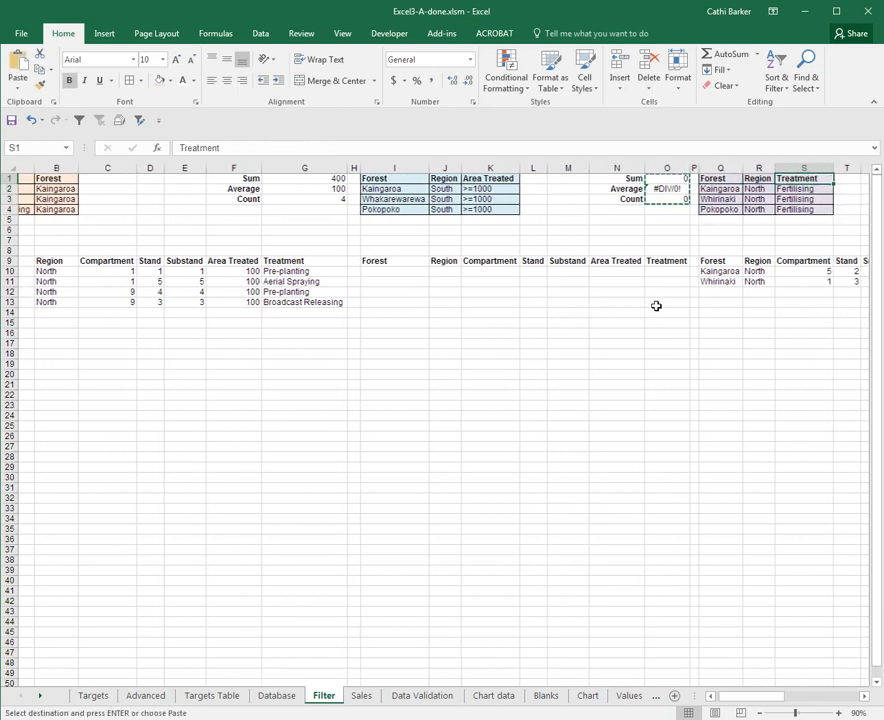
key("Right")
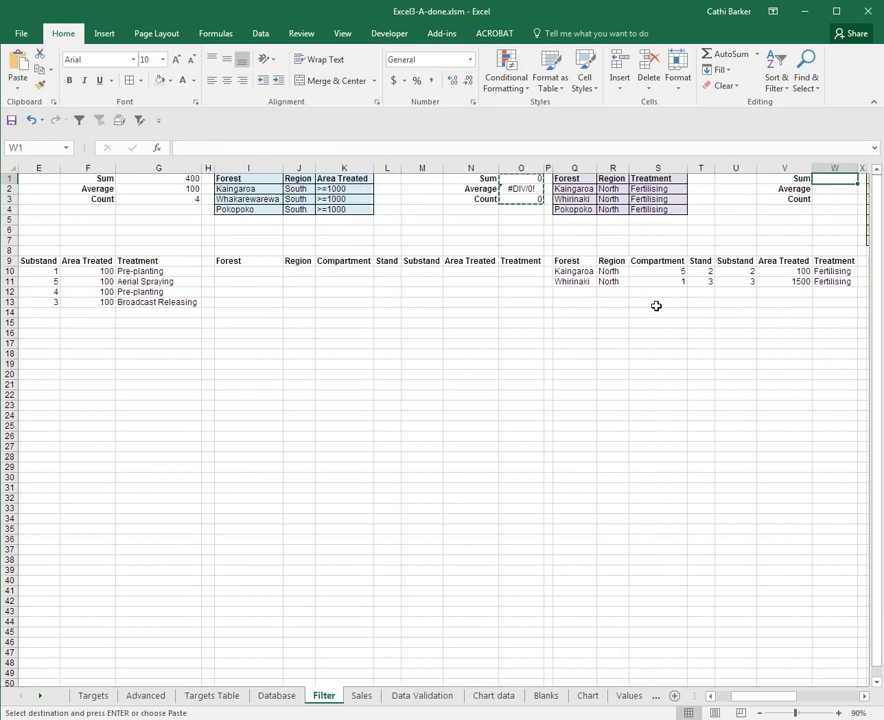
key("ctrl+v")
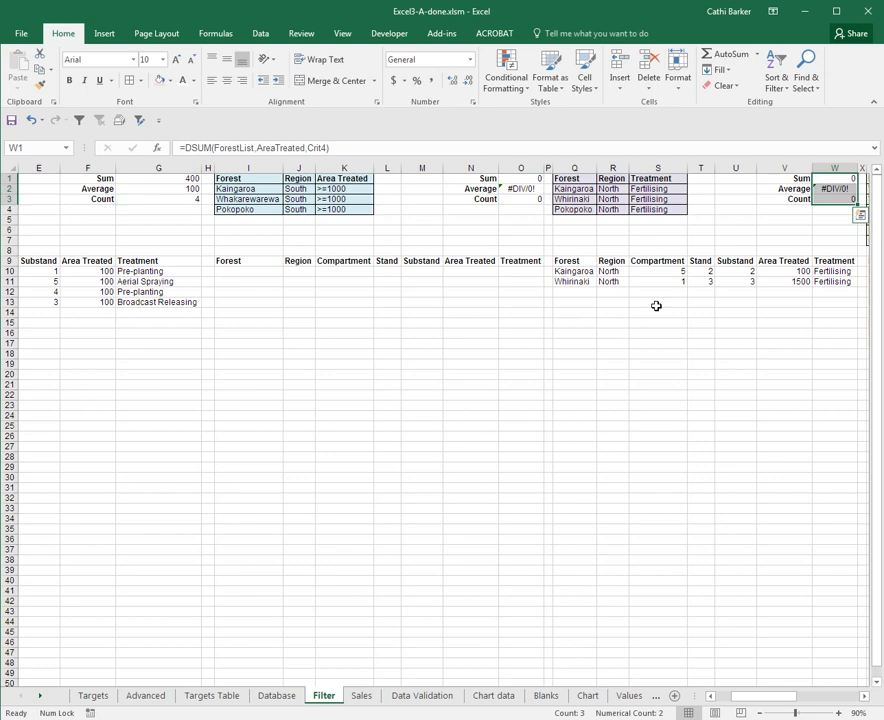
Replace every Crit4 with Crit5 in the formulas in W1:W3
key("ctrl+h")
key("shift+Tab")
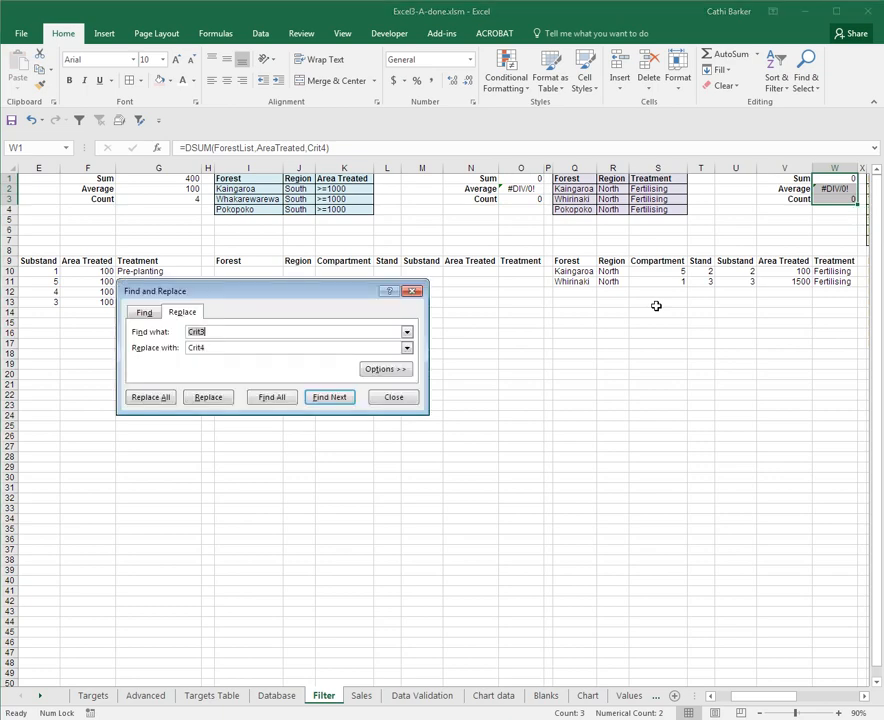
key("End")
type("4")
key("Tab")
type("5")
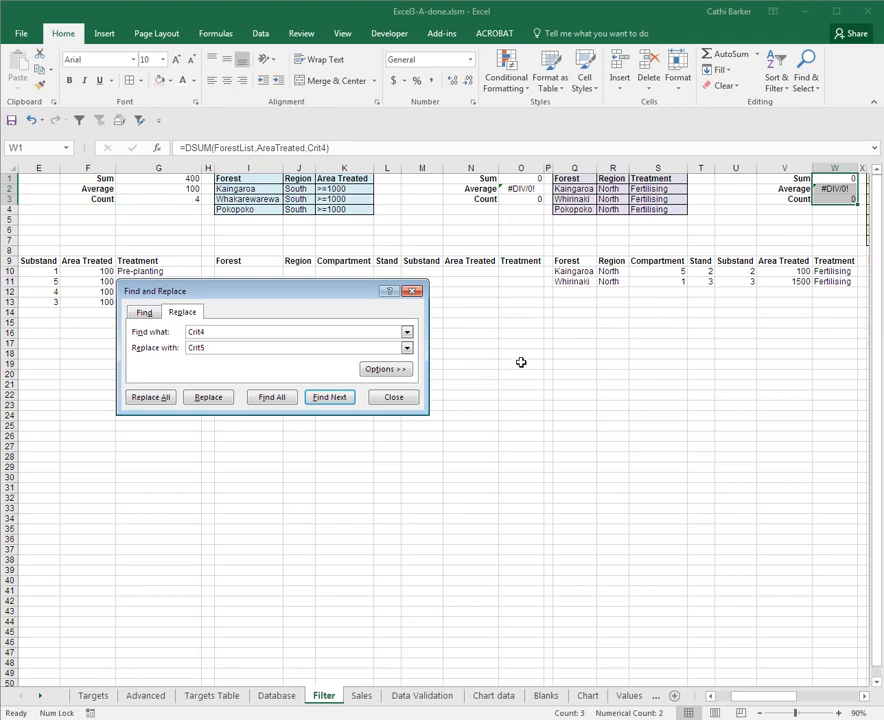
left_click(152, 398)
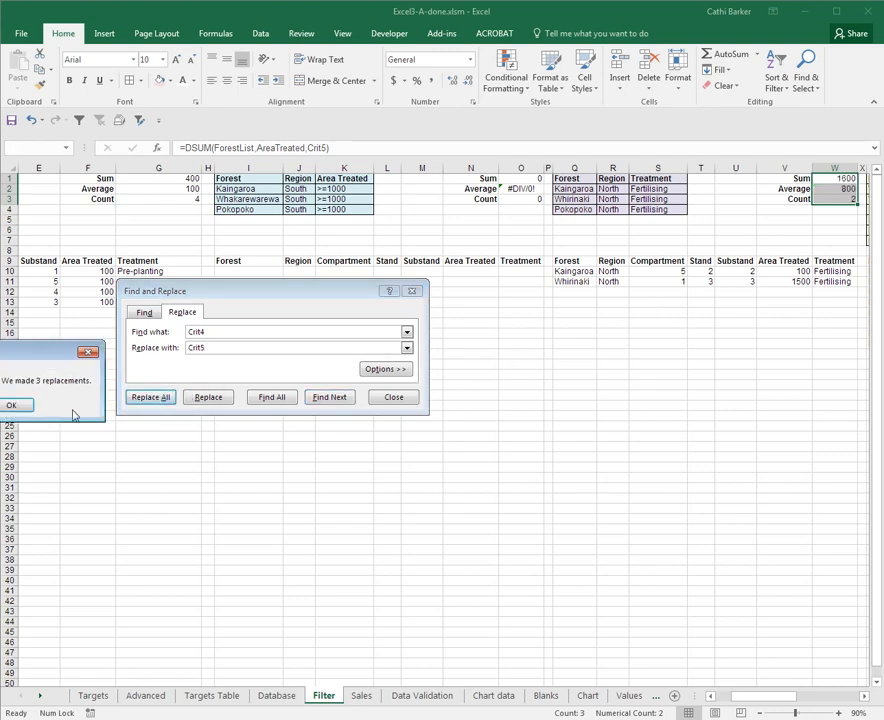
left_click_drag(43, 351, 600, 330)
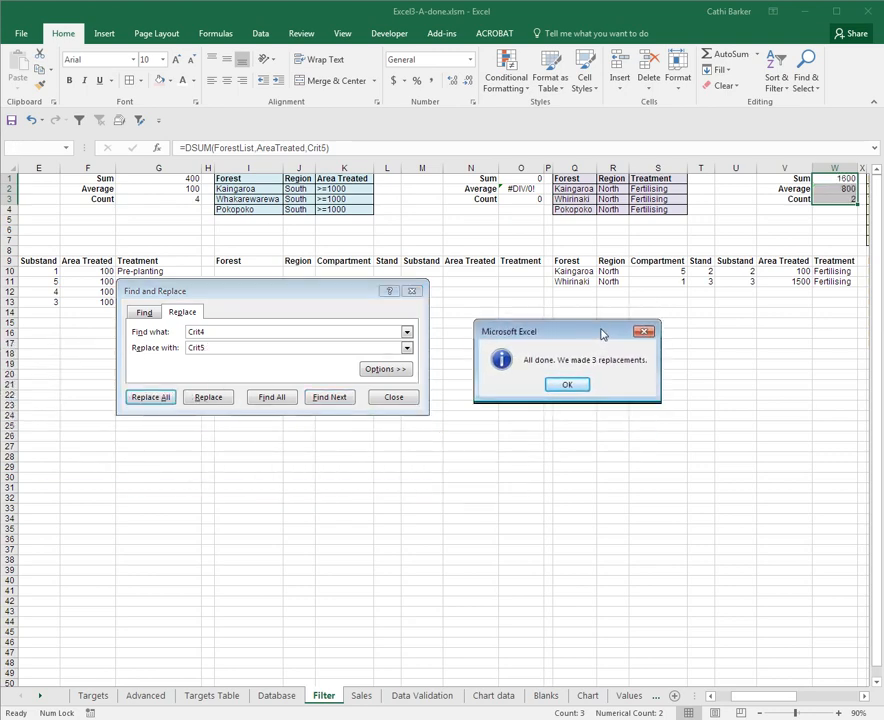
left_click(566, 383)
left_click(393, 398)
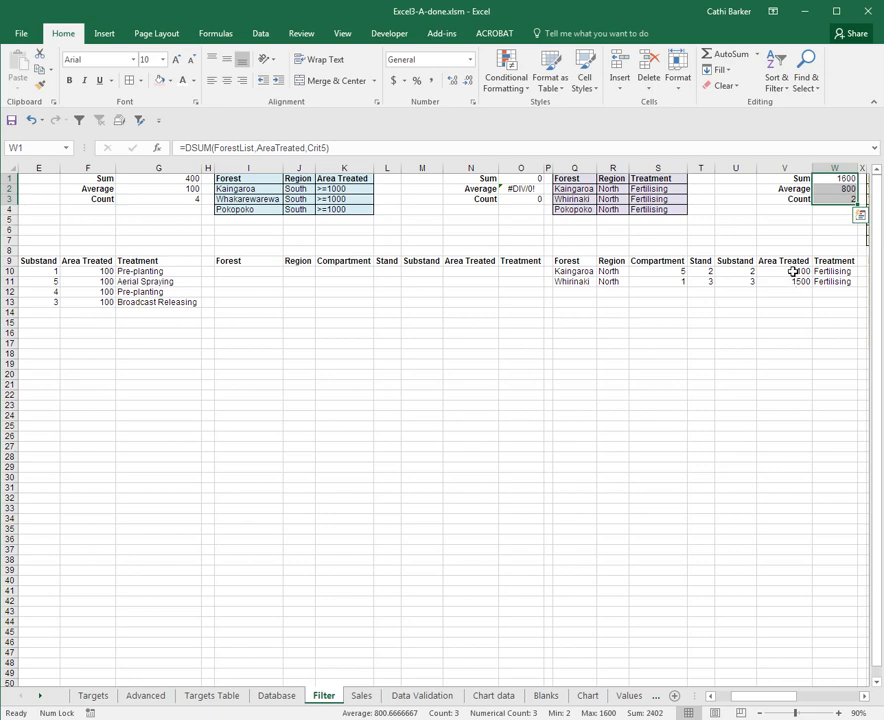
Copy the summary formulas in W1:W3 to AE1:AE3 beside the next Sum, Average and Count labels
left_click(865, 700)
left_click_drag(865, 700, 865, 700)
left_click(866, 700)
left_click(866, 700)
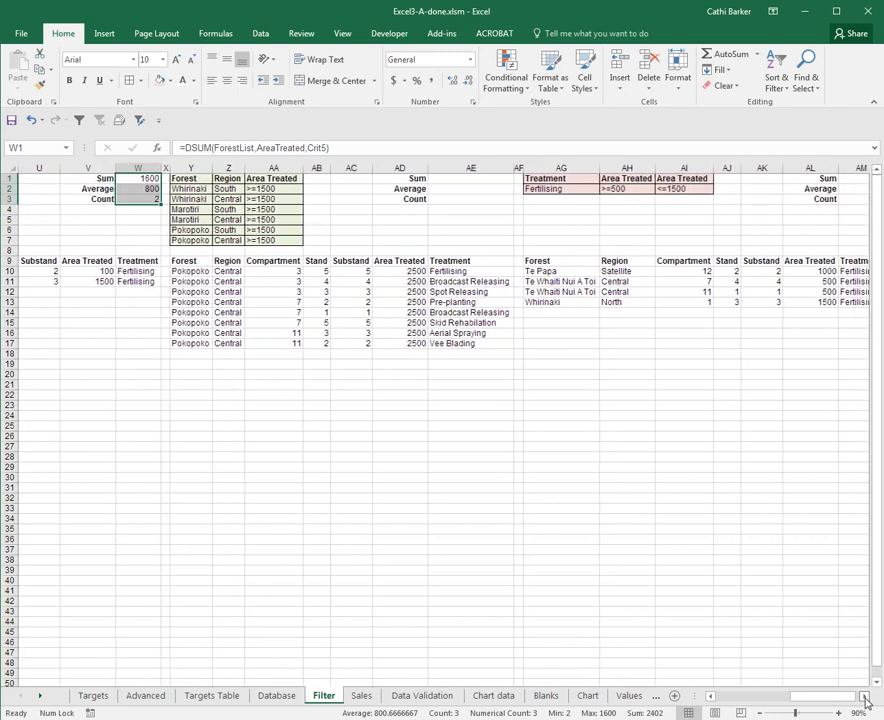
left_click(866, 700)
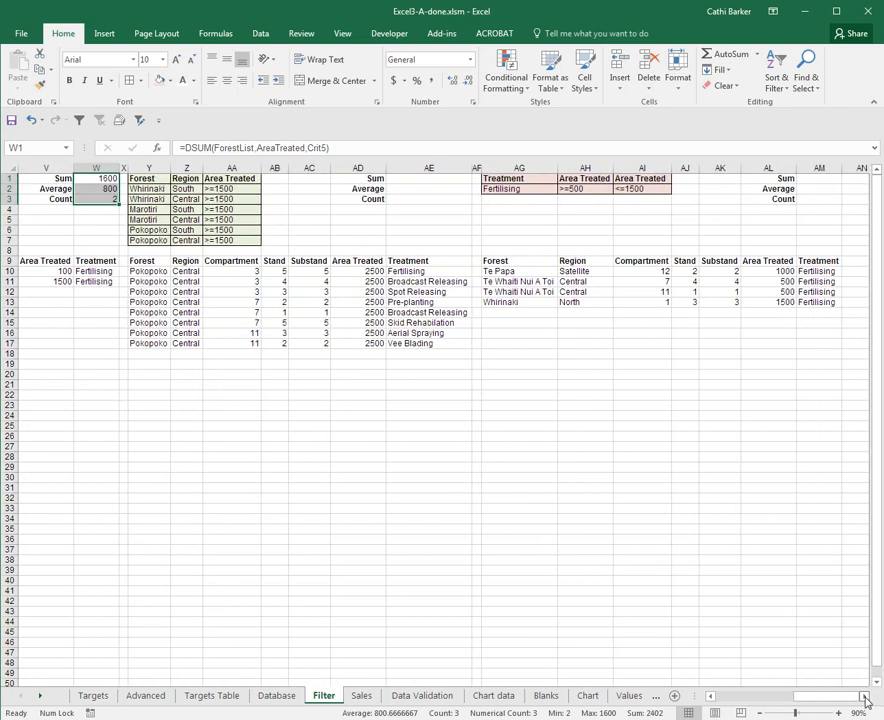
key("ctrl+c")
key("Right")
key("Right")
key("Right")
key("Right")
key("Right")
key("Right")
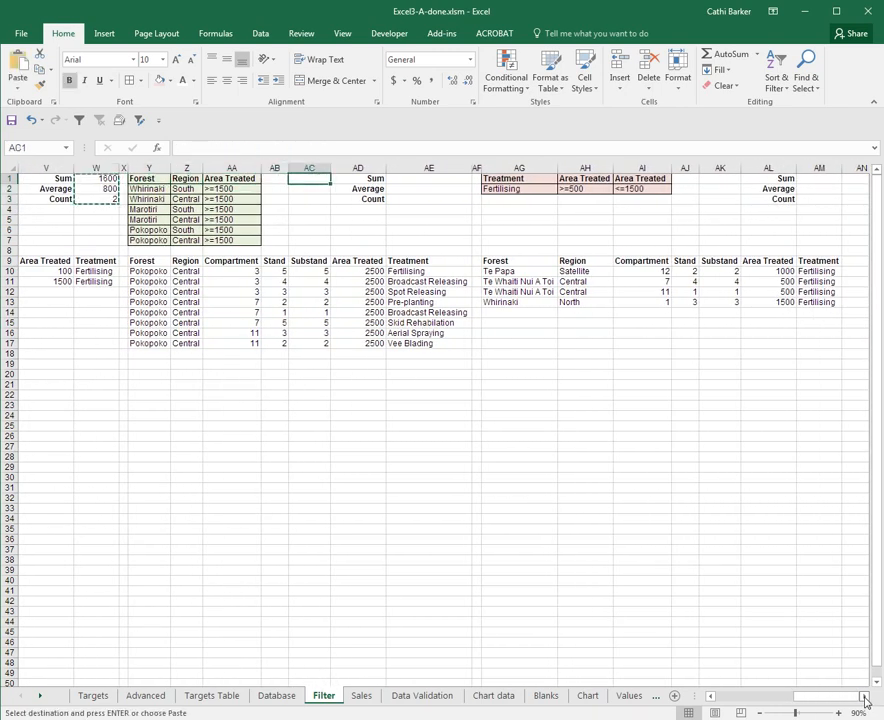
key("Right")
key("Right")
key("ctrl+v")
key("Escape")
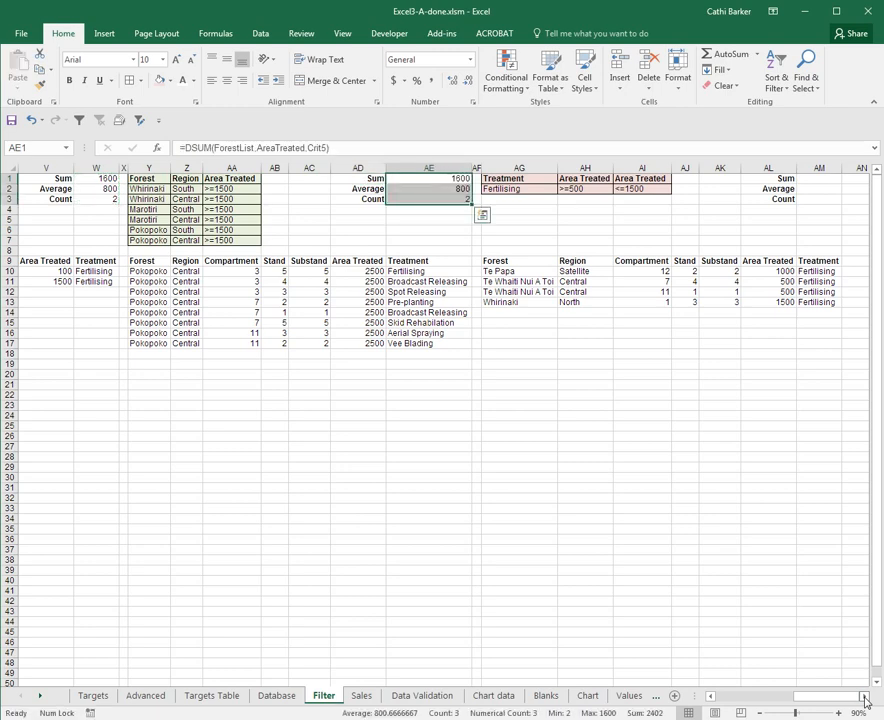
Replace every Crit5 with Crit6 in the formulas in AE1:AE3
key("ctrl+h")
key("shift+Tab")
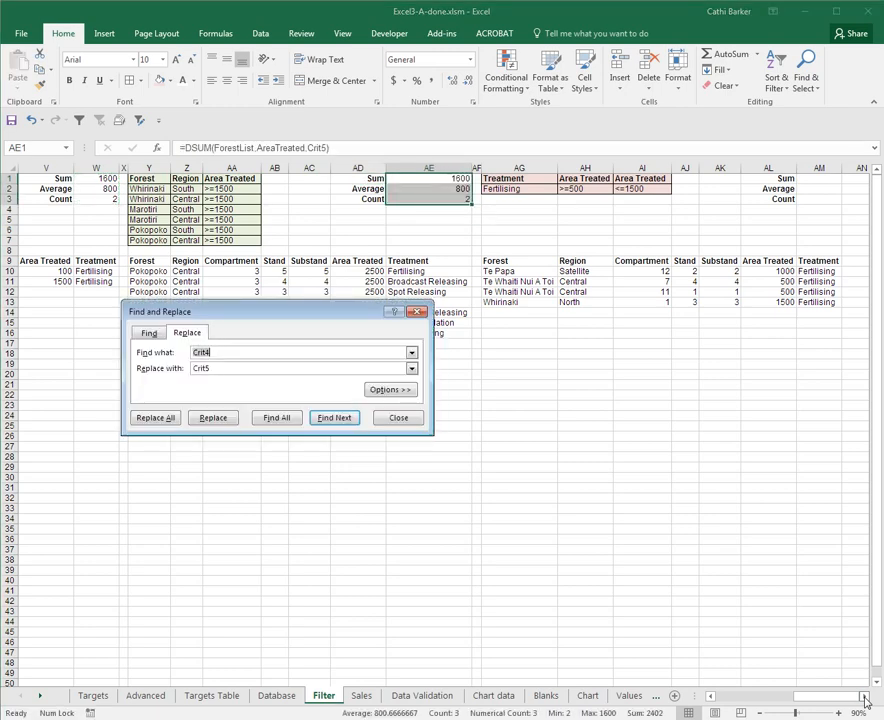
key("Tab")
left_click(170, 419)
left_click_drag(60, 358, 552, 480)
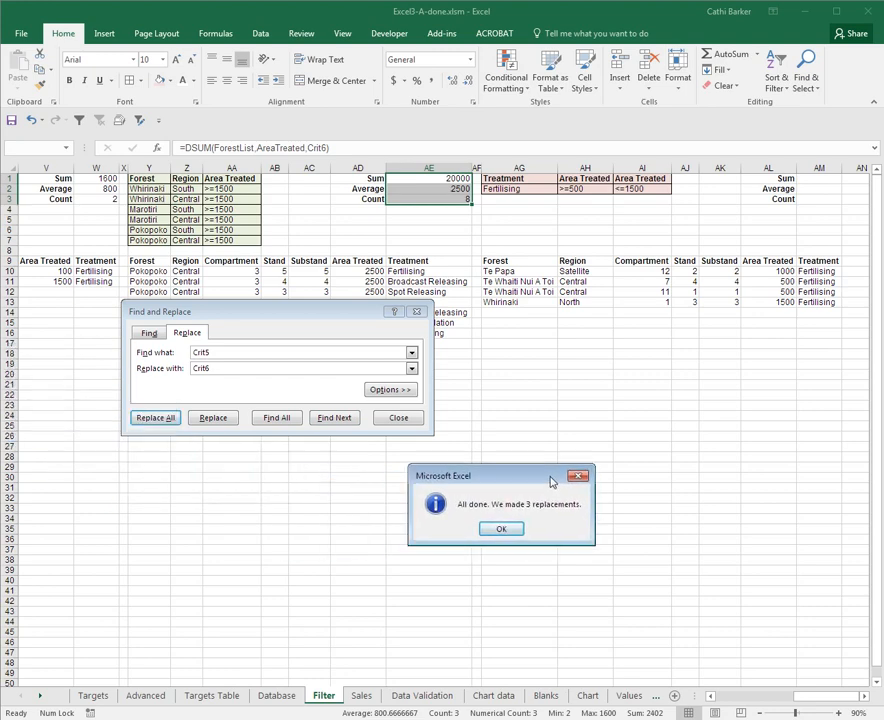
left_click(405, 418)
Copy the summary formulas in AE1:AE3 to AM1:AM3 for the last criteria range
key("ctrl+c")
key("Right")
key("Right")
key("Right")
key("Right")
key("Right")
key("Right")
key("Right")
key("Right")
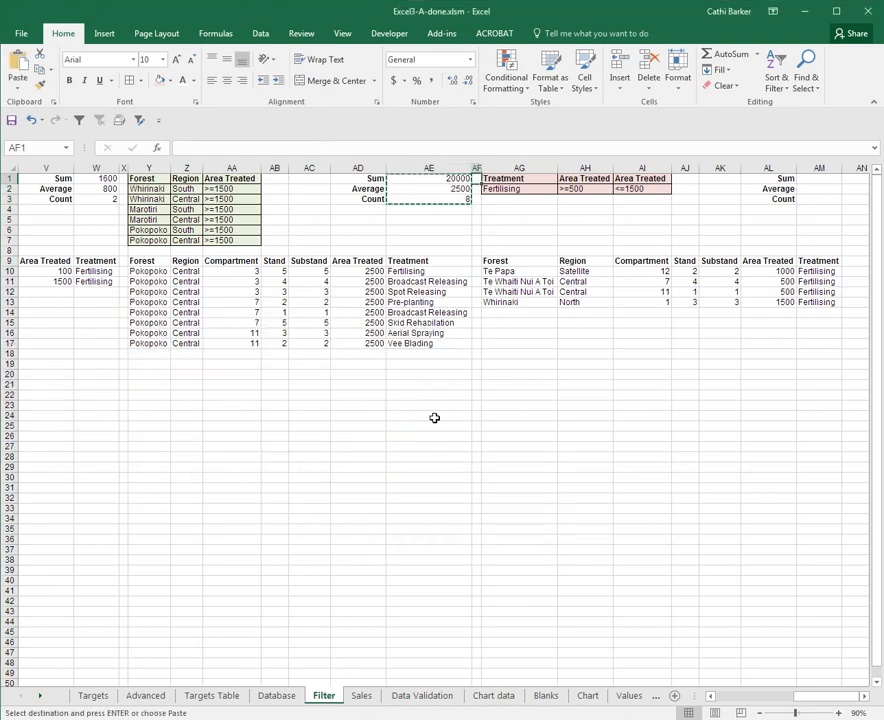
key("Return")
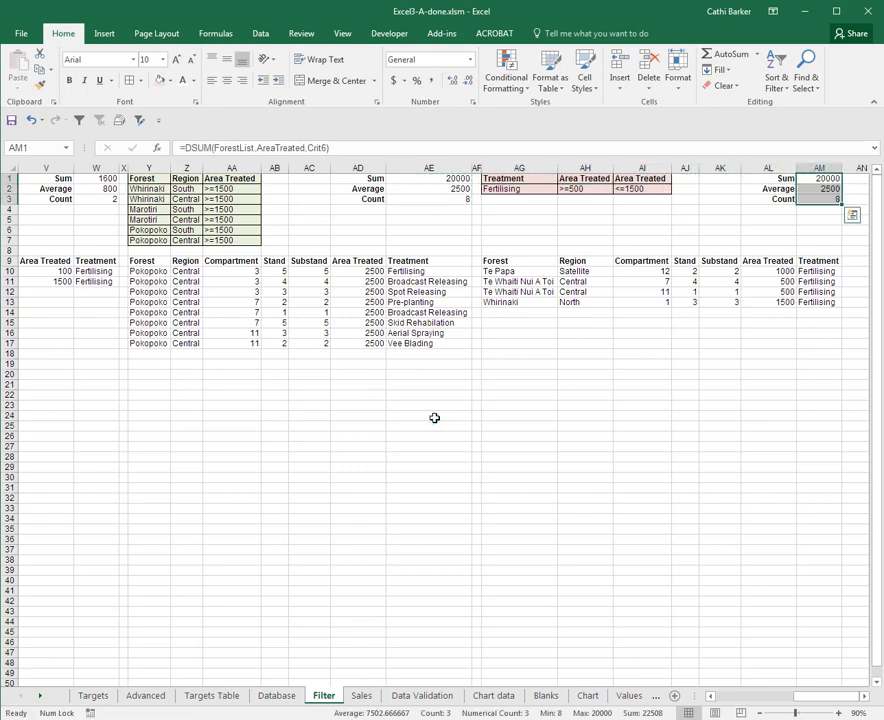
Replace every Crit6 with Crit7 in the formulas in AM1:AM3
key("ctrl+h")
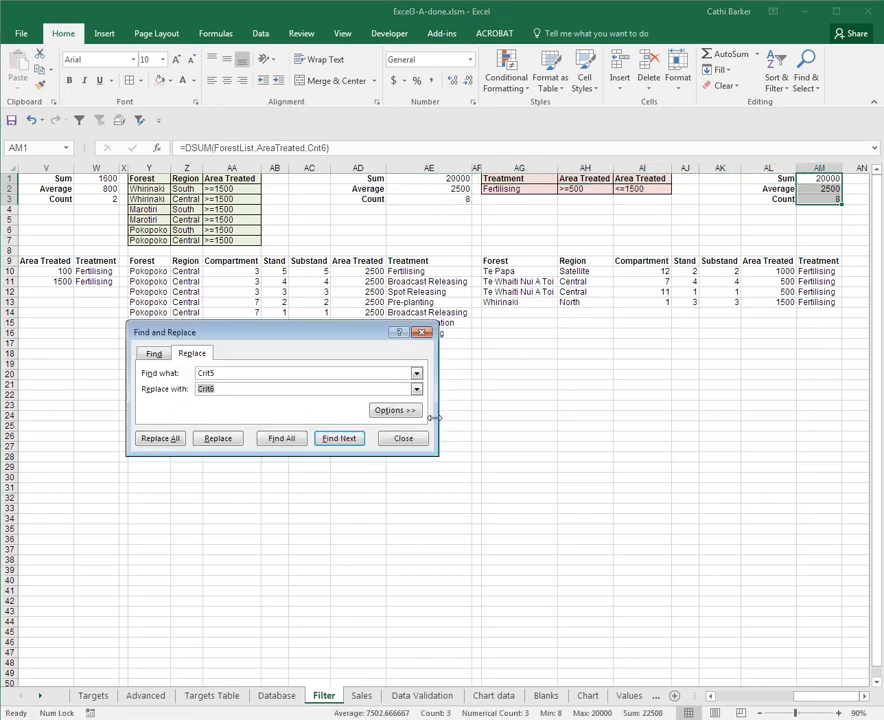
key("shift+Tab")
key("Tab")
type("Crit7")
left_click(174, 438)
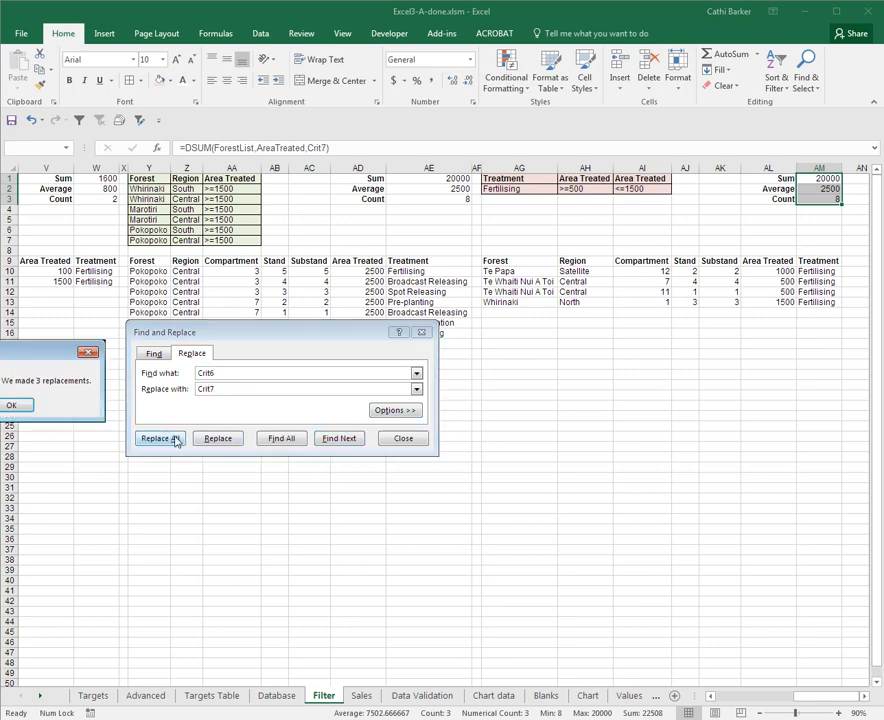
left_click_drag(30, 425, 623, 373)
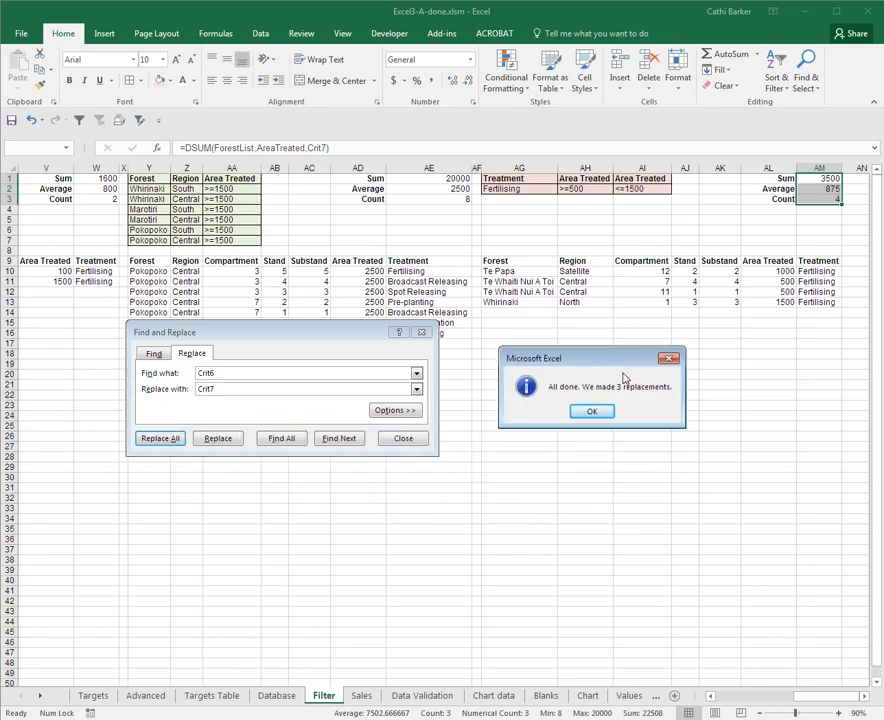
left_click(606, 420)
left_click(403, 438)
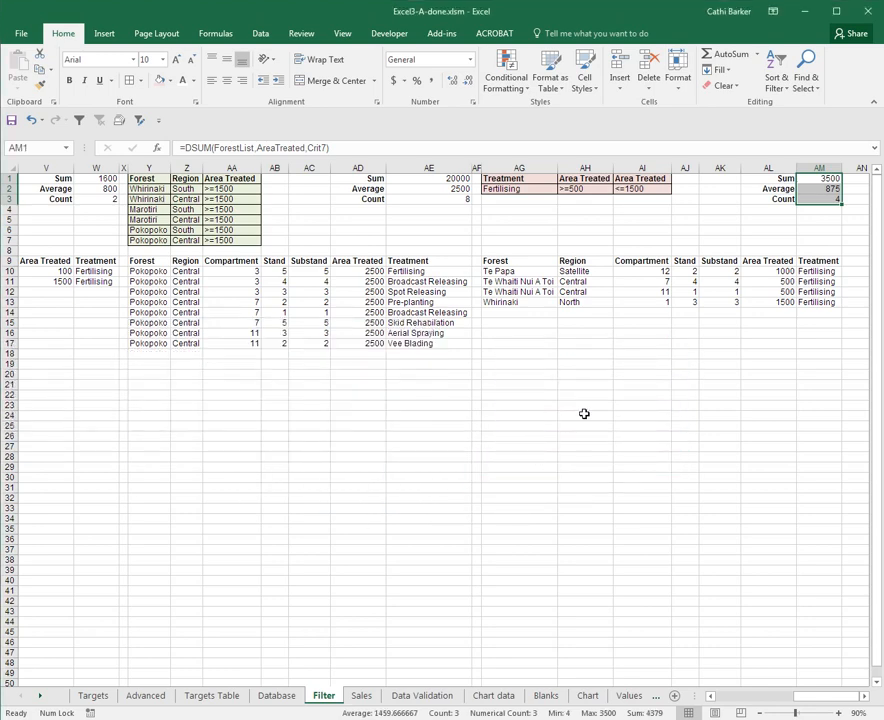
Check the summaries in AM1:AM3 against the Area Treated values in AL10:AL13, and return to cell A1
left_click(585, 405)
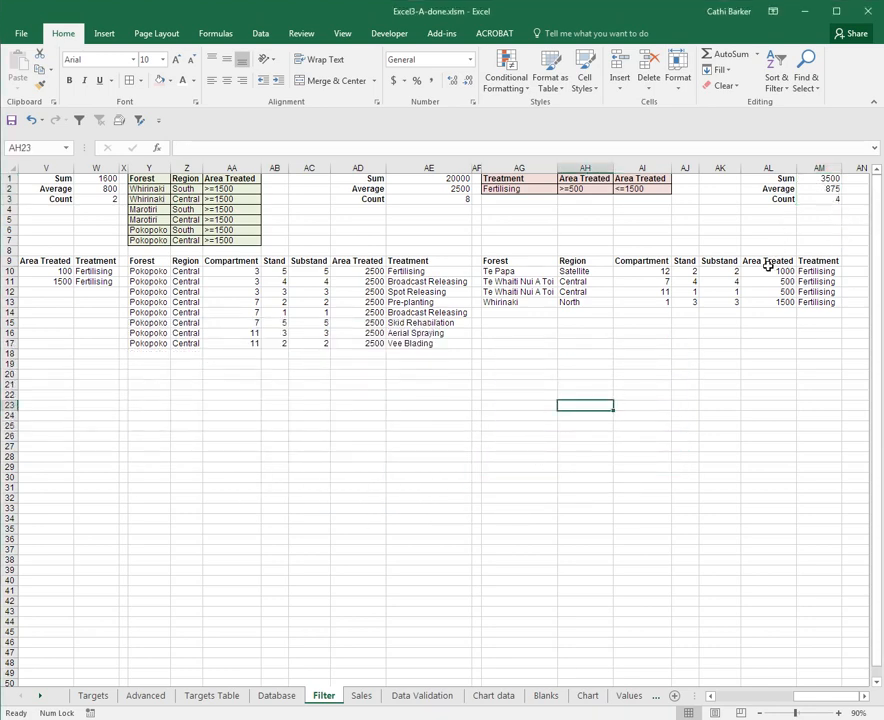
left_click_drag(766, 271, 764, 302)
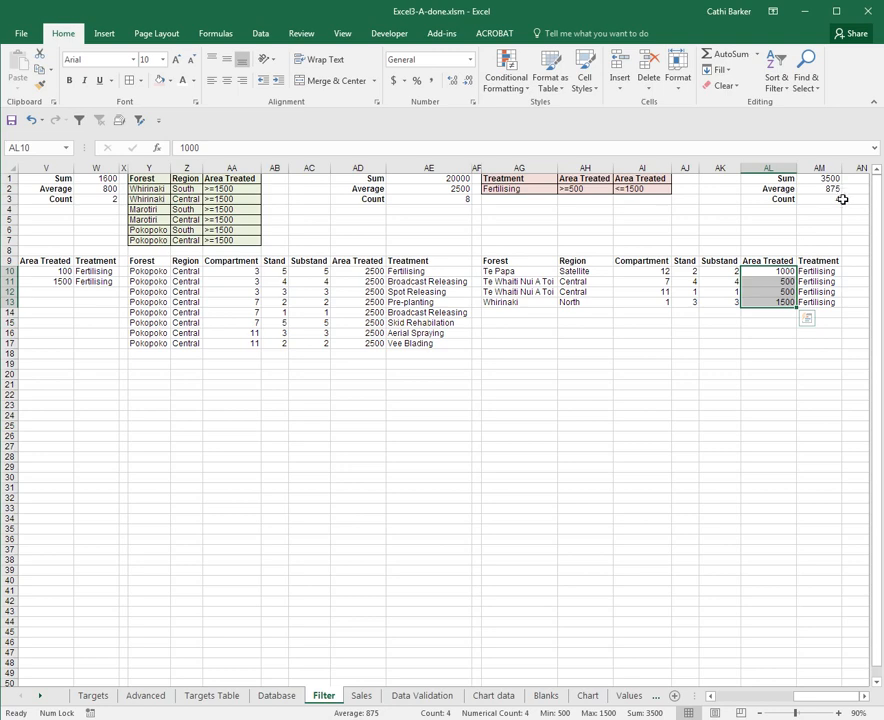
left_click(774, 284)
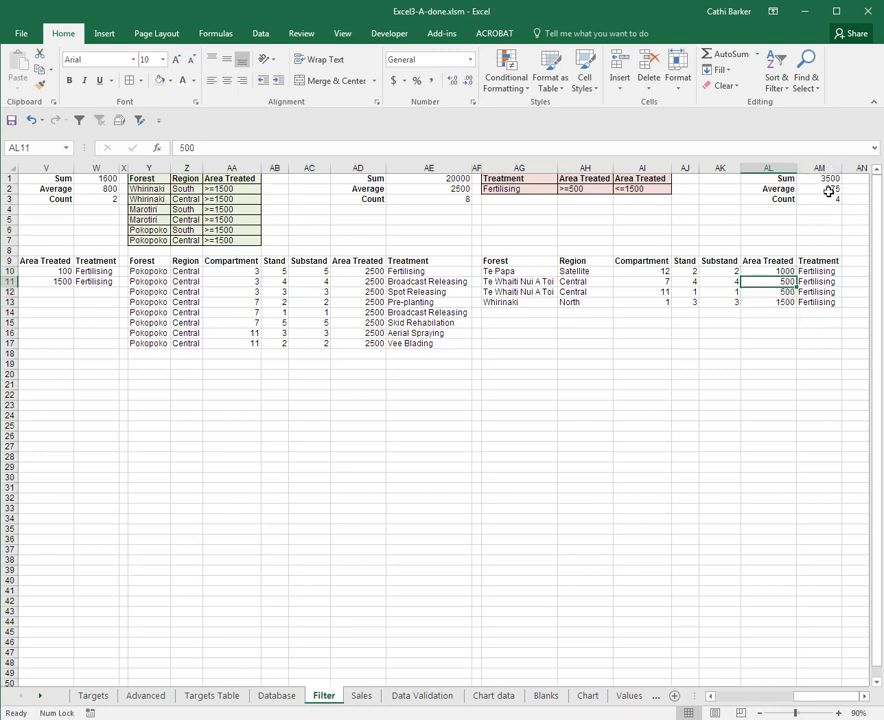
key("ctrl+Home")
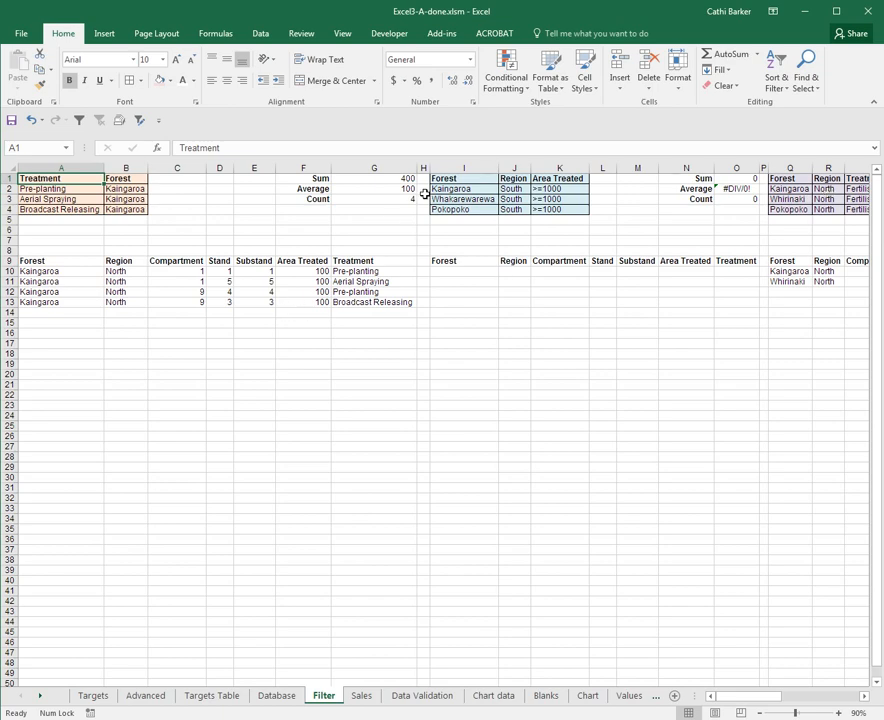